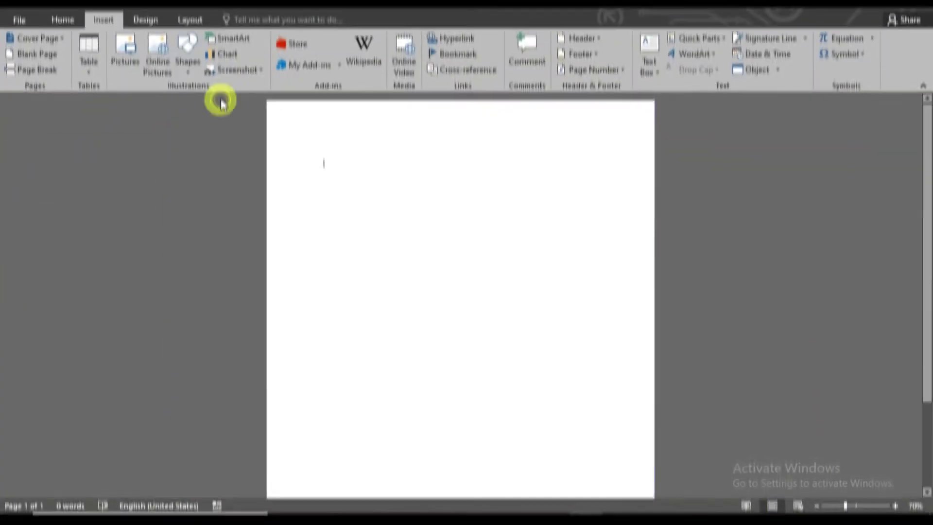
# - Draw a tall rectangle, fill it black, and copy it into four black bars across the top right
pyautogui.click(187, 54)
pyautogui.click(192, 145)
pyautogui.moveTo(452, 102); pyautogui.dragTo(510, 230)
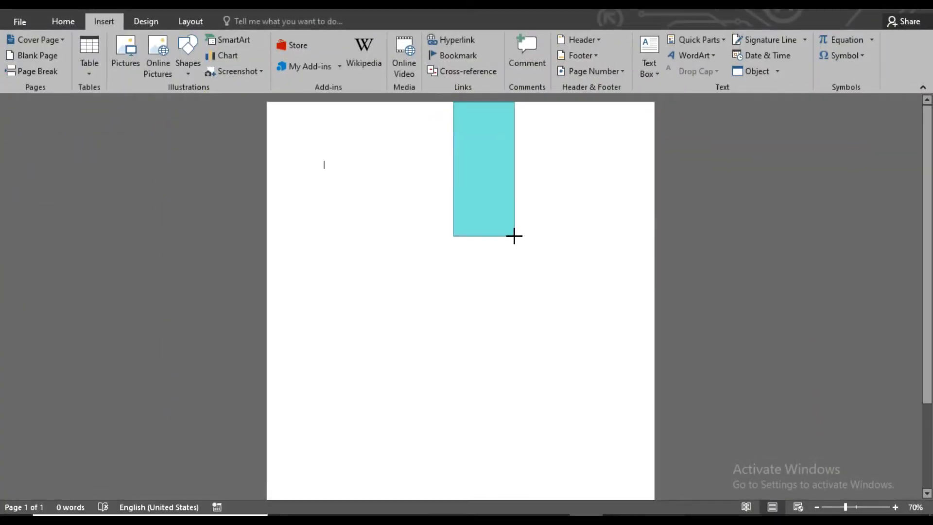
pyautogui.click(346, 41)
pyautogui.click(323, 70)
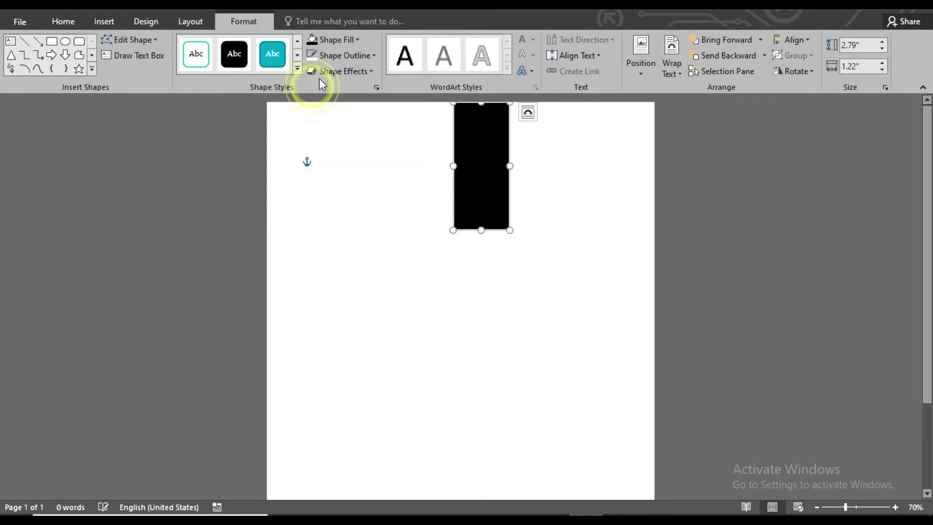
pyautogui.moveTo(493, 184); pyautogui.dragTo(538, 196)
pyautogui.moveTo(536, 229)
pyautogui.mouseDown()
pyautogui.moveTo(536, 275)
pyautogui.moveTo(558, 223)
pyautogui.moveTo(595, 192)
pyautogui.moveTo(656, 214)
pyautogui.mouseUp()
pyautogui.click(614, 245)
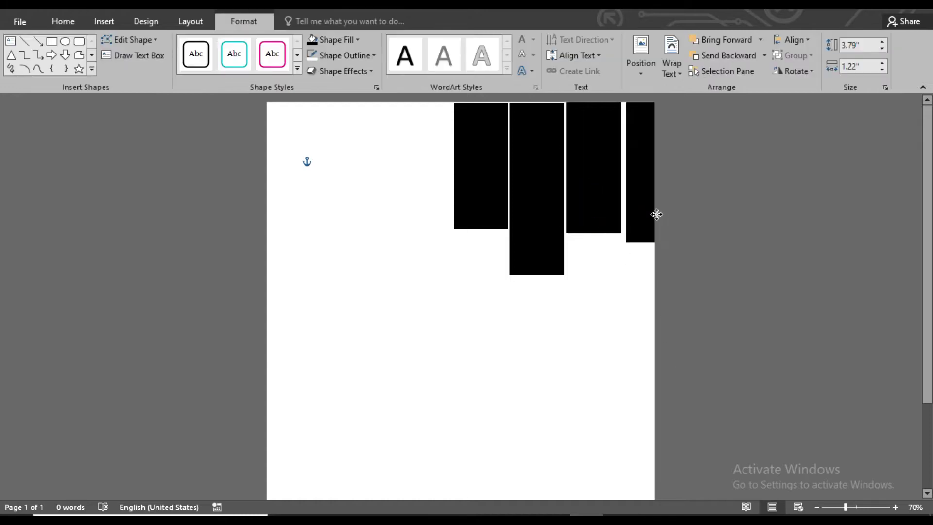
pyautogui.click(707, 303)
# - Draw a teal rectangle and a teal square beneath the first black bar
pyautogui.click(104, 21)
pyautogui.click(188, 54)
pyautogui.click(219, 103)
pyautogui.moveTo(501, 275)
pyautogui.mouseDown()
pyautogui.moveTo(503, 268)
pyautogui.moveTo(472, 272)
pyautogui.mouseUp()
pyautogui.click(595, 271)
pyautogui.click(104, 21)
pyautogui.click(187, 57)
pyautogui.click(223, 103)
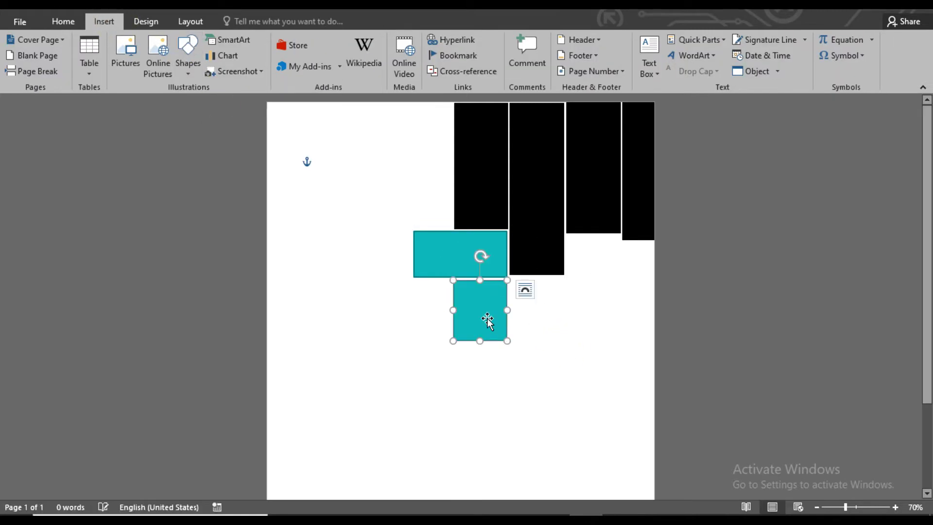
pyautogui.moveTo(484, 309); pyautogui.dragTo(532, 314)
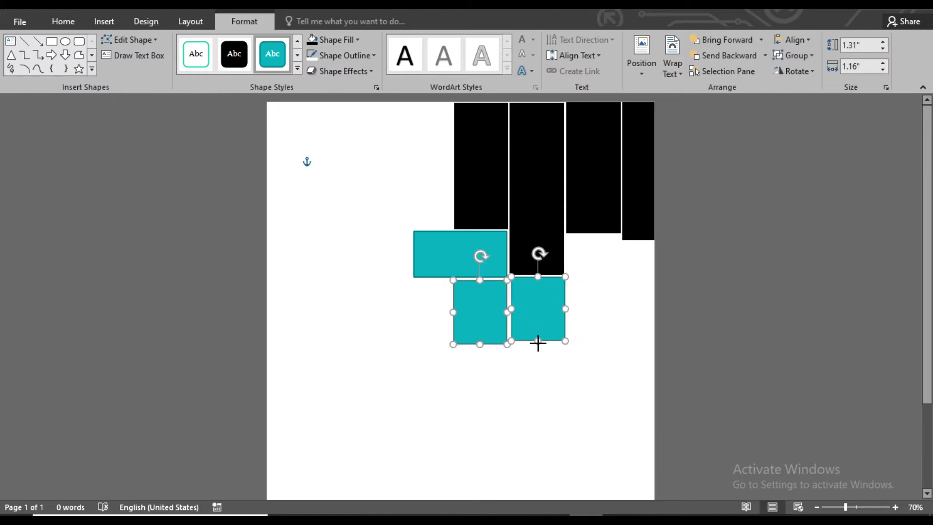
pyautogui.click(556, 381)
# - Duplicate the teal square to the right, stretch it into a tall rectangle, and raise its top
pyautogui.click(533, 307)
pyautogui.moveTo(535, 312)
pyautogui.mouseDown()
pyautogui.moveTo(586, 278)
pyautogui.moveTo(594, 335)
pyautogui.mouseUp()
pyautogui.click(587, 277)
pyautogui.click(622, 241)
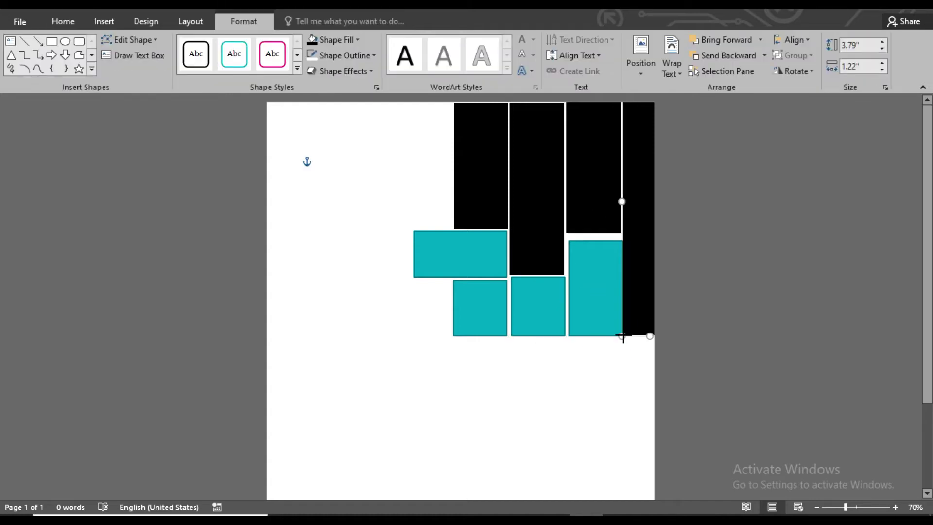
pyautogui.click(610, 379)
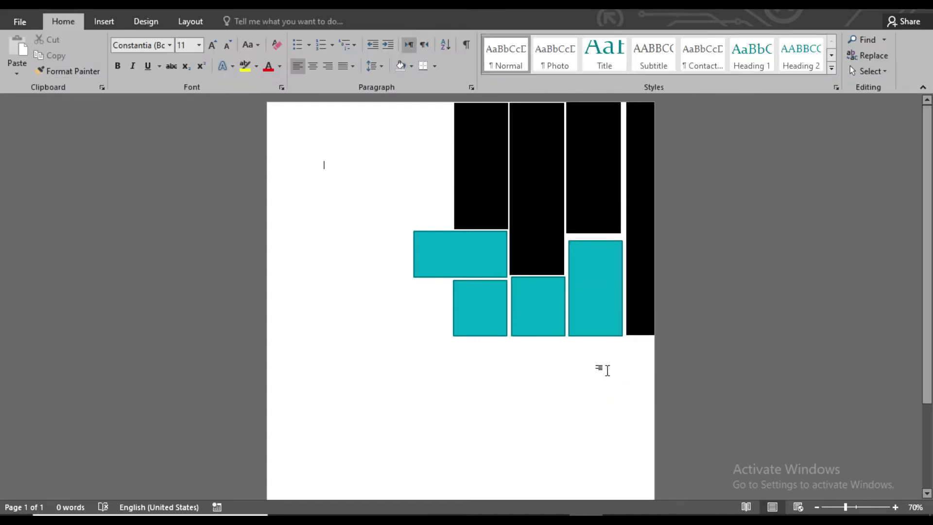
pyautogui.click(599, 290)
pyautogui.moveTo(595, 240); pyautogui.dragTo(597, 235)
pyautogui.click(635, 170)
# - Group all the black and teal collage shapes into one object
pyautogui.keyDown('shift'); pyautogui.click(599, 297); pyautogui.keyUp('shift')
pyautogui.rightClick(479, 201)
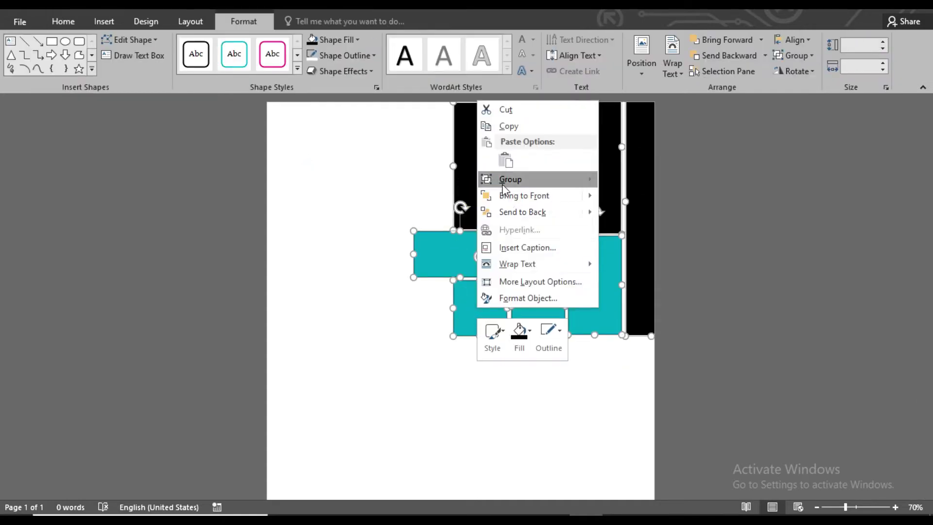
pyautogui.click(632, 181)
# - Fill the group with a Bing 'business' image search photo of office workers
pyautogui.click(357, 39)
pyautogui.click(357, 194)
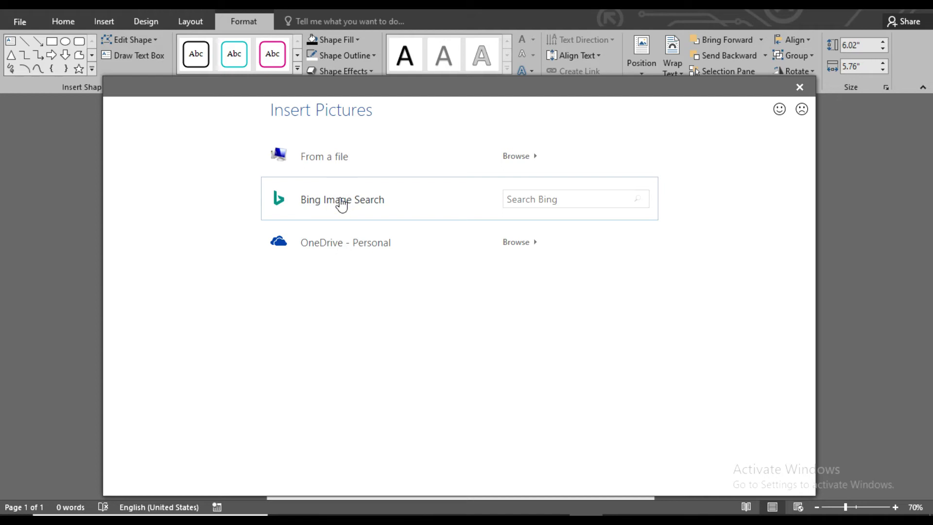
pyautogui.click(340, 203)
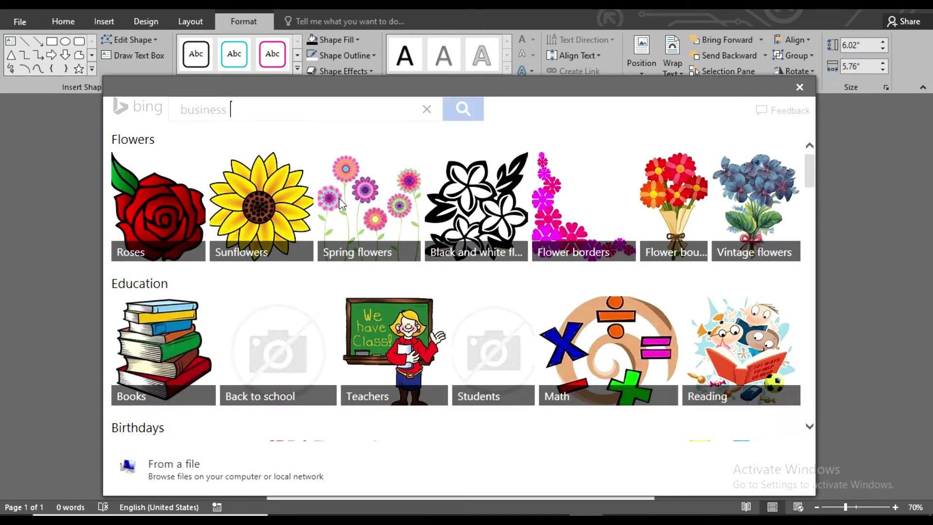
pyautogui.press('Return')
pyautogui.moveTo(809, 194); pyautogui.dragTo(802, 250)
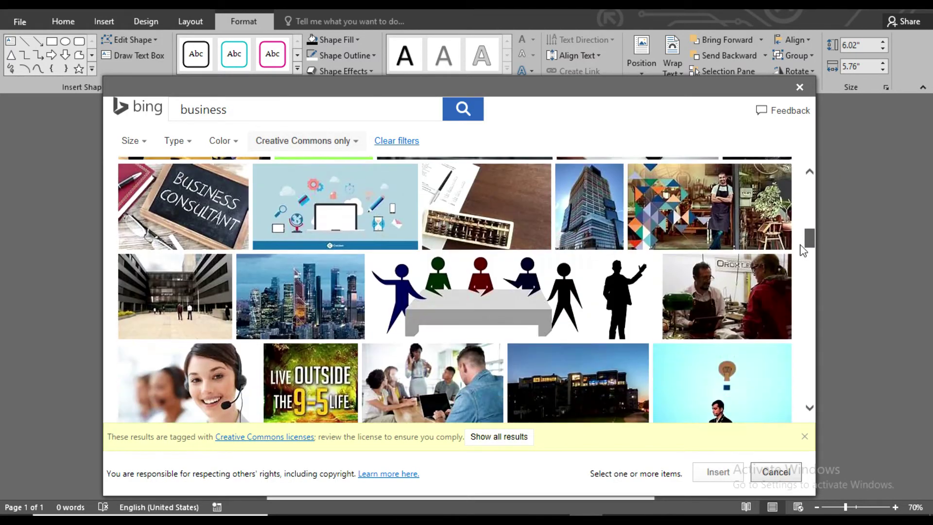
pyautogui.click(517, 439)
pyautogui.moveTo(811, 196); pyautogui.dragTo(814, 225)
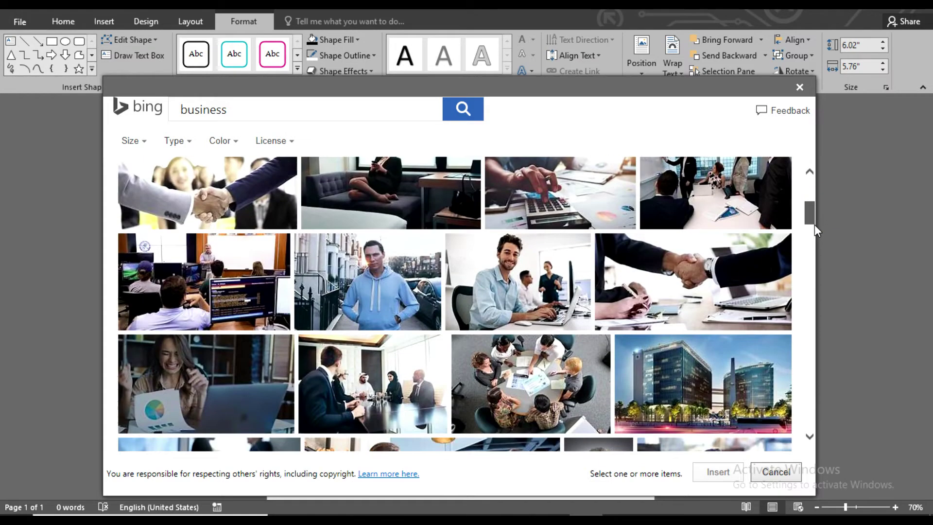
pyautogui.scroll(-2, 496, 200)
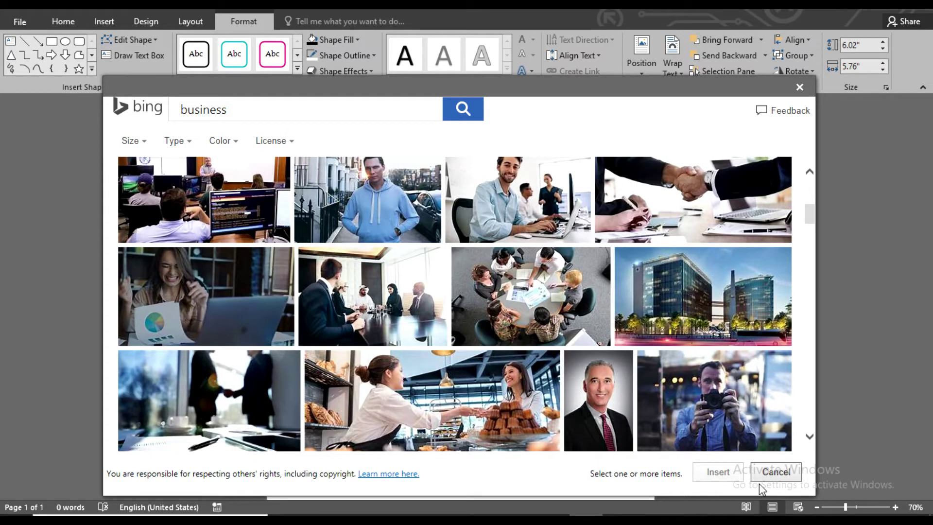
pyautogui.click(709, 473)
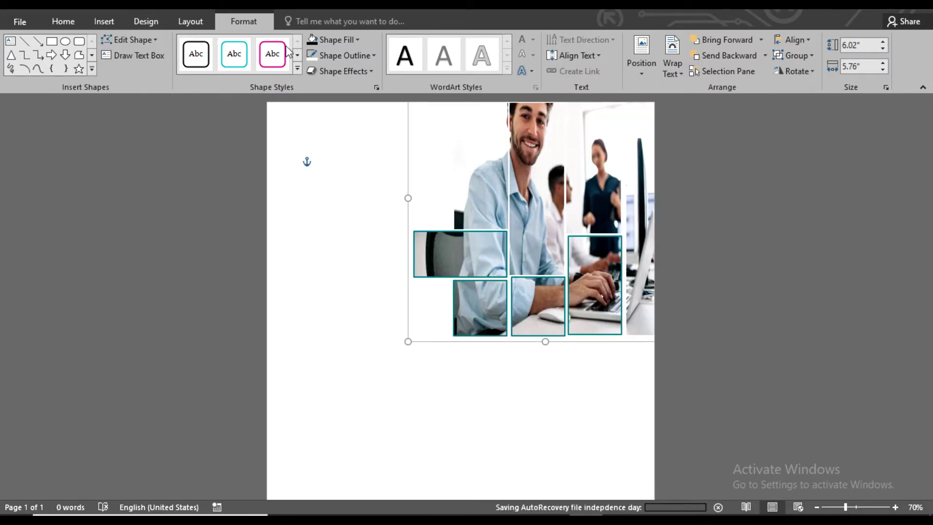
# - Give the collage tiles white outlines, enlarge the group, and apply a preset bevel
pyautogui.click(333, 55)
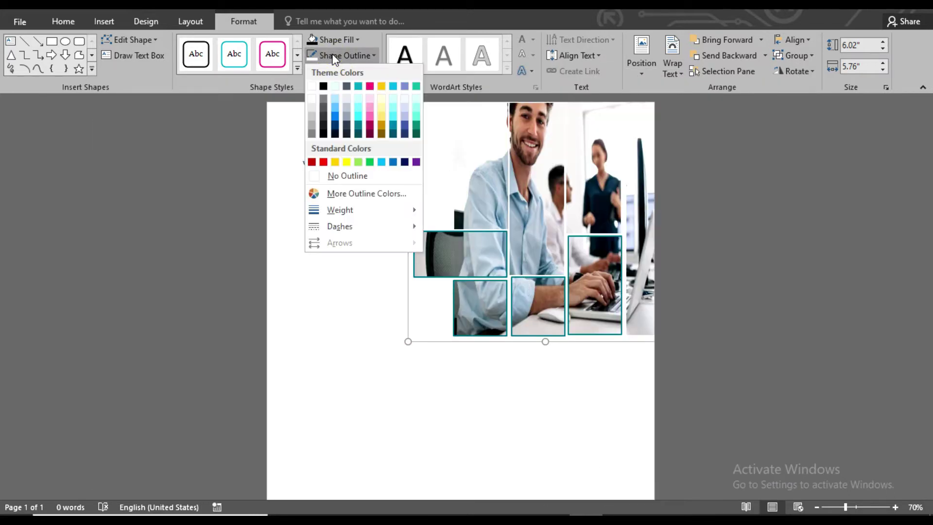
pyautogui.click(312, 86)
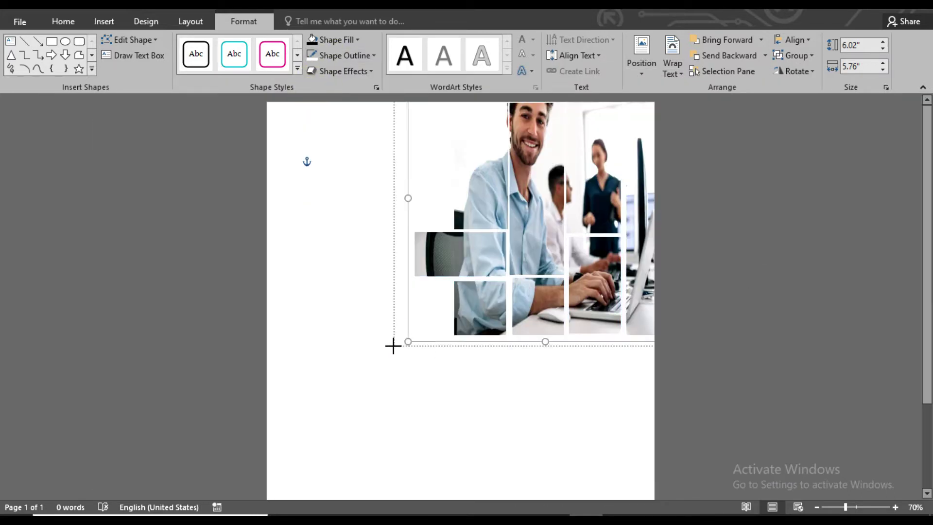
pyautogui.moveTo(393, 346); pyautogui.dragTo(368, 361)
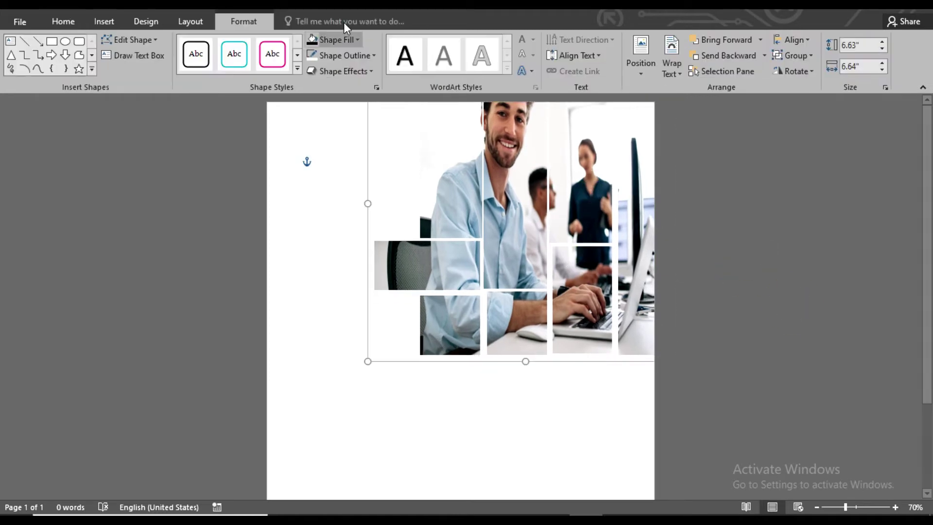
pyautogui.click(321, 71)
pyautogui.click(461, 168)
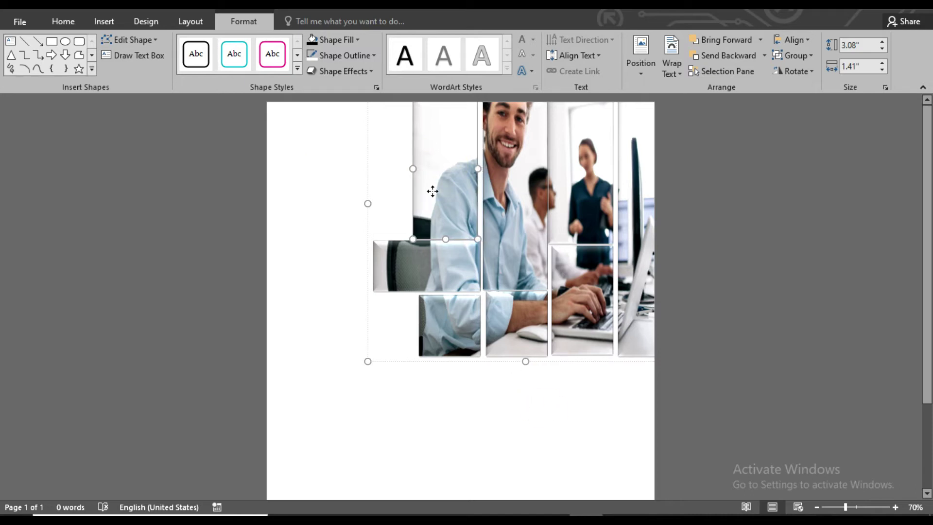
pyautogui.moveTo(432, 190); pyautogui.dragTo(431, 191)
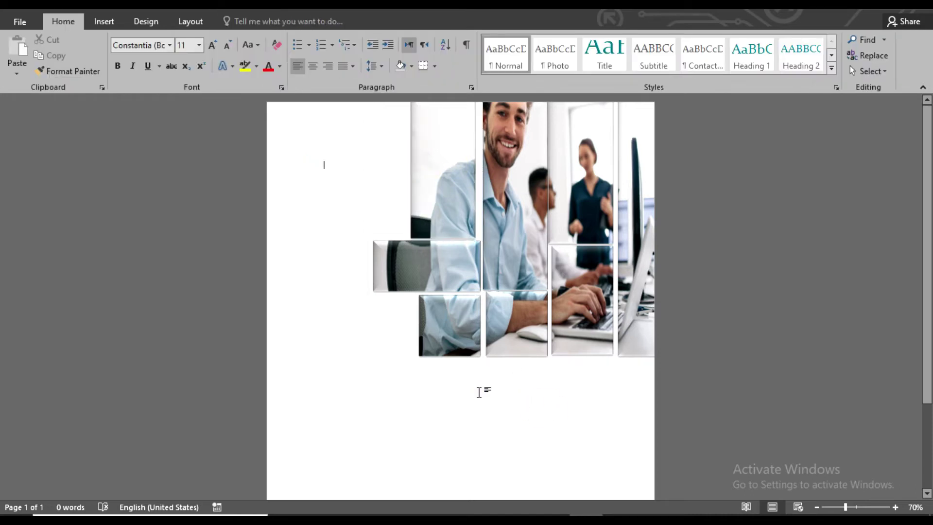
pyautogui.click(451, 389)
# - Add an outer shadow to the whole collage group
pyautogui.click(604, 354)
pyautogui.click(243, 21)
pyautogui.click(340, 71)
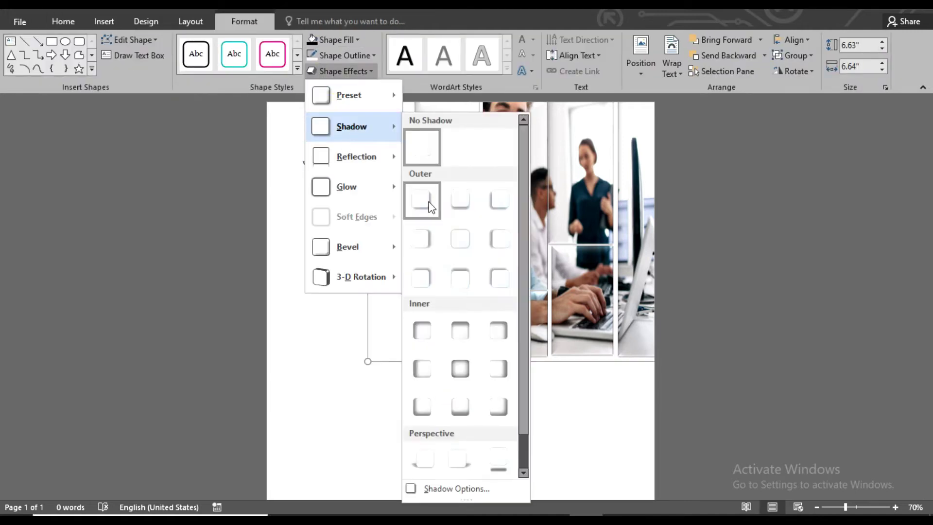
pyautogui.click(430, 206)
pyautogui.click(624, 395)
pyautogui.click(104, 21)
pyautogui.click(187, 54)
pyautogui.click(258, 206)
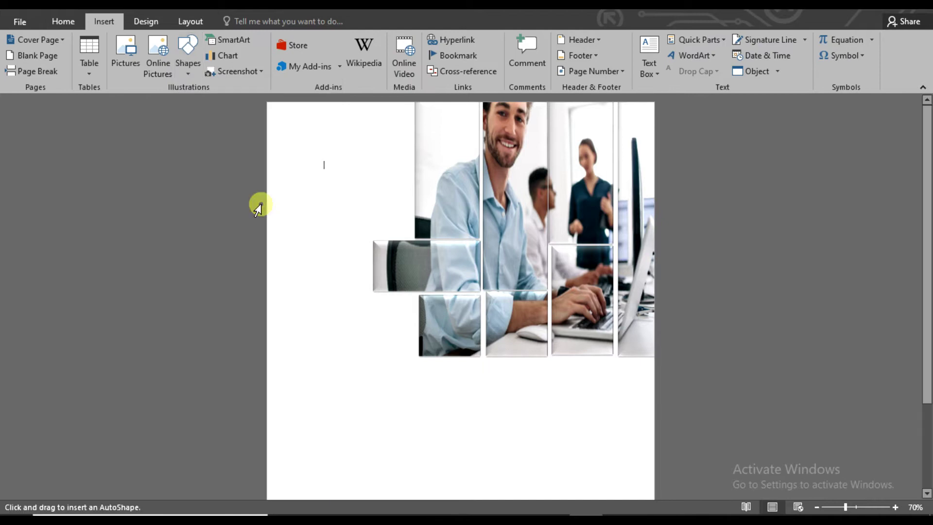
# - Draw a diamond at the page's top left and fill it dark navy
pyautogui.moveTo(308, 148); pyautogui.dragTo(334, 195)
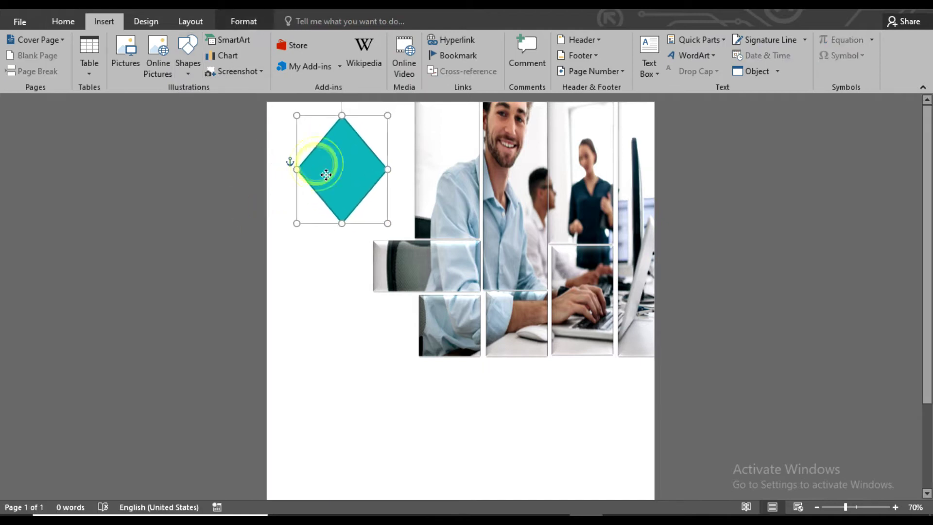
pyautogui.click(340, 42)
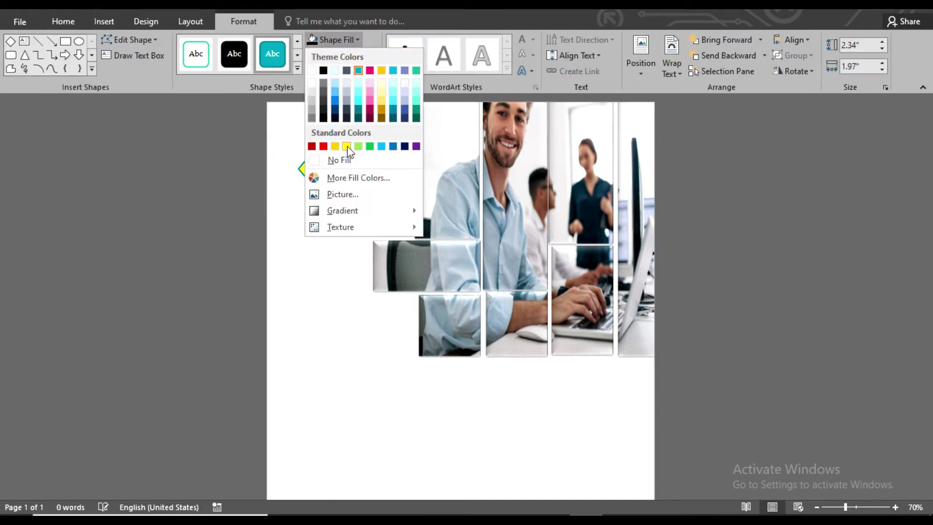
pyautogui.click(405, 146)
# - Add the word 'LOGO' over the diamond in white Arial Black
pyautogui.click(110, 23)
pyautogui.click(685, 56)
pyautogui.write('LOGO')
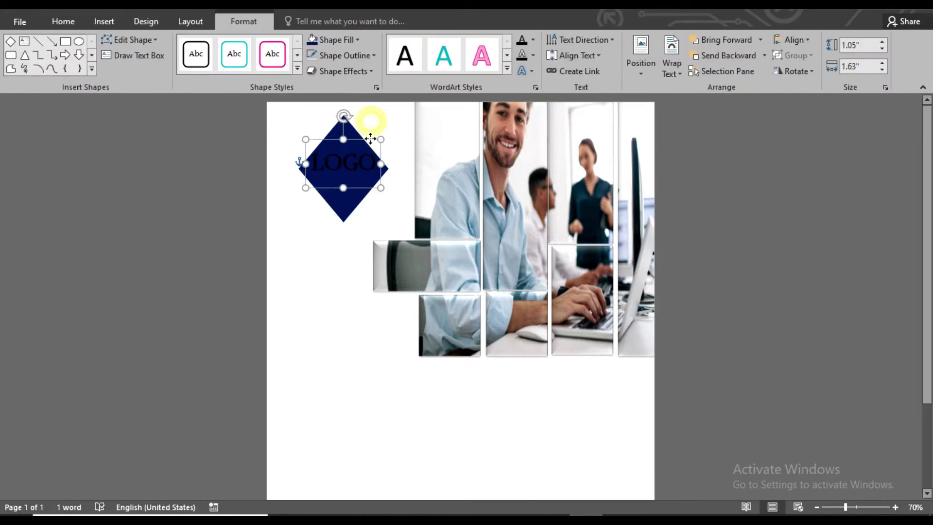
pyautogui.click(533, 39)
pyautogui.click(523, 89)
pyautogui.click(63, 21)
pyautogui.click(169, 45)
pyautogui.click(156, 157)
pyautogui.click(690, 207)
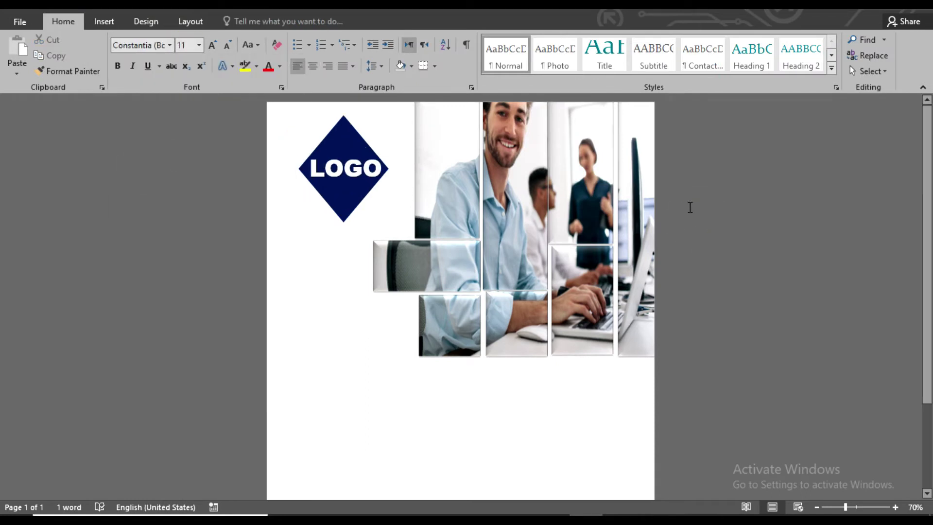
pyautogui.scroll(-3, 687, 200)
# - Draw a full-width rectangle below the collage, fill it navy, and make it shorter
pyautogui.click(102, 22)
pyautogui.click(188, 53)
pyautogui.click(160, 111)
pyautogui.moveTo(272, 304); pyautogui.dragTo(666, 380)
pyautogui.scroll(5, 875, 323)
pyautogui.click(812, 377)
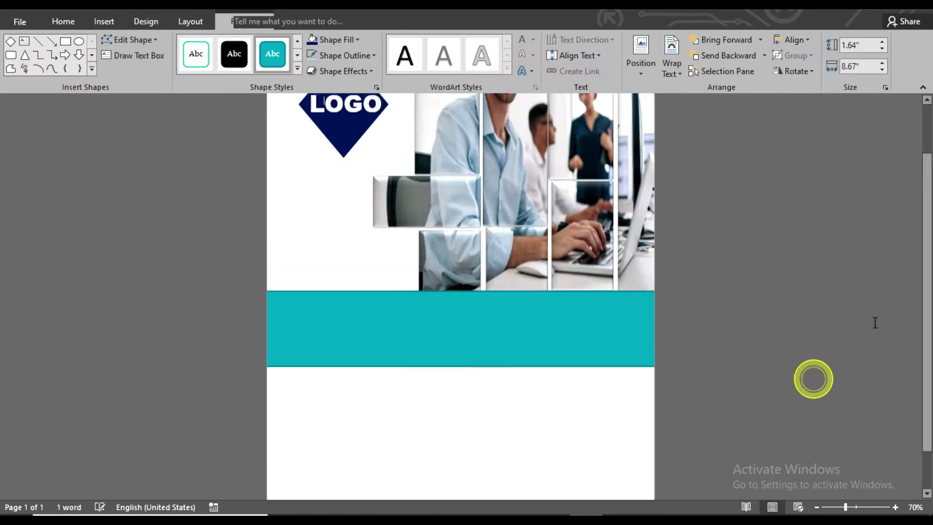
pyautogui.click(437, 381)
pyautogui.click(336, 39)
pyautogui.click(311, 84)
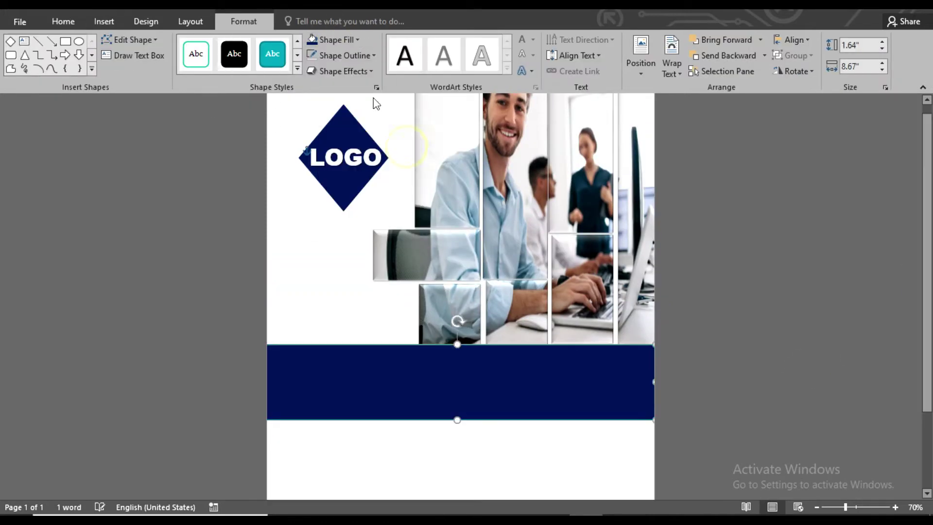
pyautogui.moveTo(457, 419); pyautogui.dragTo(457, 398)
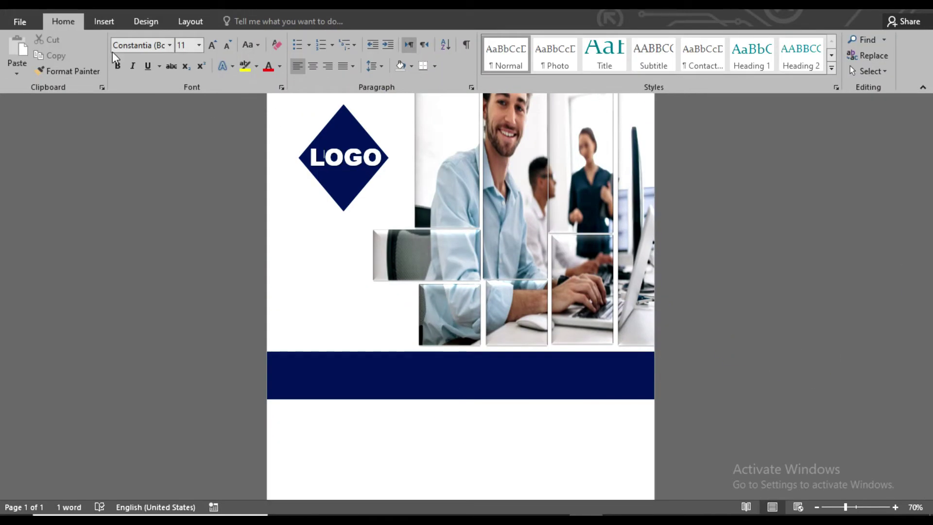
# - Draw a black right triangle in the page's top-left corner
pyautogui.click(104, 21)
pyautogui.click(188, 53)
pyautogui.click(249, 118)
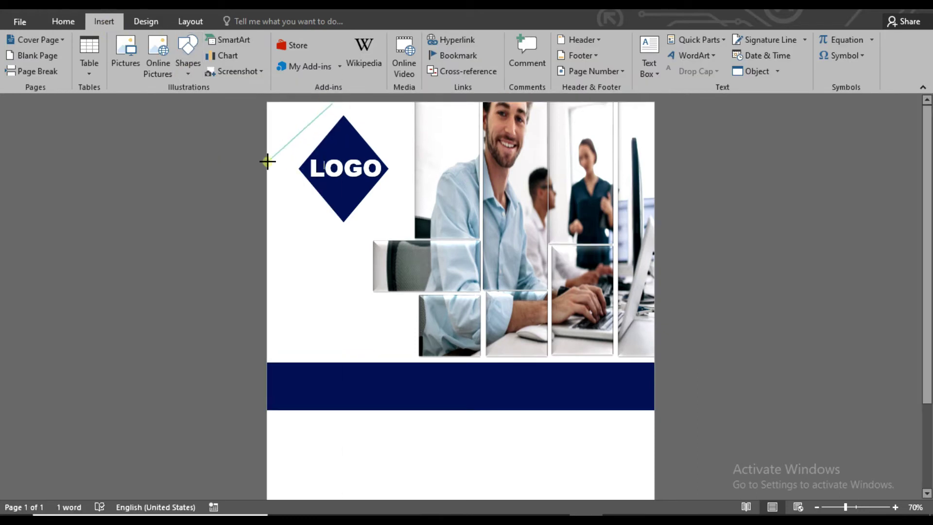
pyautogui.moveTo(336, 100); pyautogui.dragTo(323, 102)
pyautogui.click(195, 53)
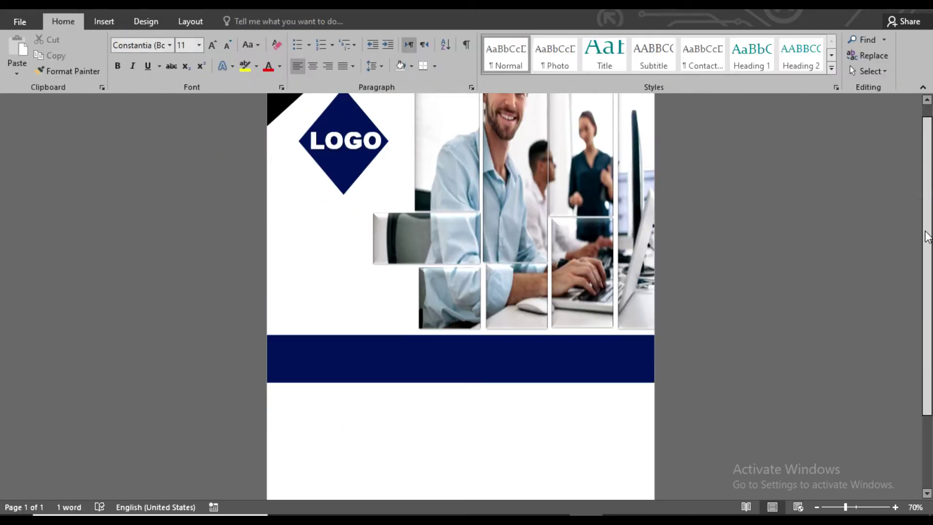
pyautogui.click(340, 210)
# - Group the navy diamond with its LOGO text
pyautogui.rightClick(340, 210)
pyautogui.click(496, 287)
pyautogui.click(392, 212)
pyautogui.click(362, 119)
pyautogui.click(330, 301)
# - Insert a WordArt headline 'GROW YOU OWN BUSINESS' with no extra space between lines
pyautogui.click(104, 21)
pyautogui.click(683, 74)
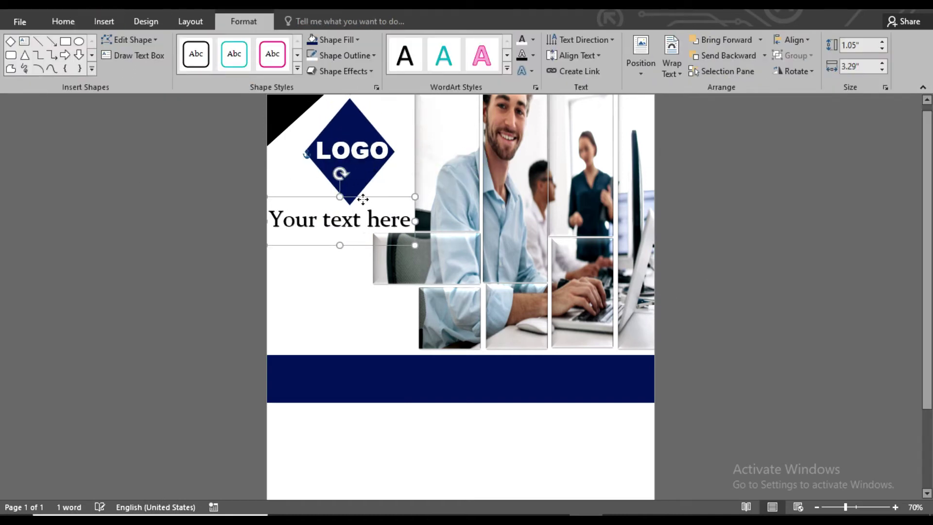
pyautogui.tripleClick(246, 216)
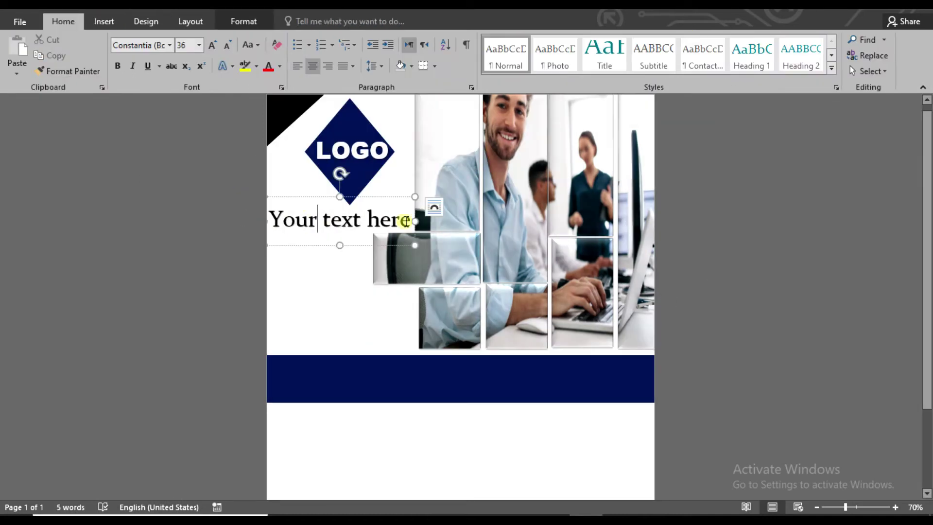
pyautogui.write('GROW')
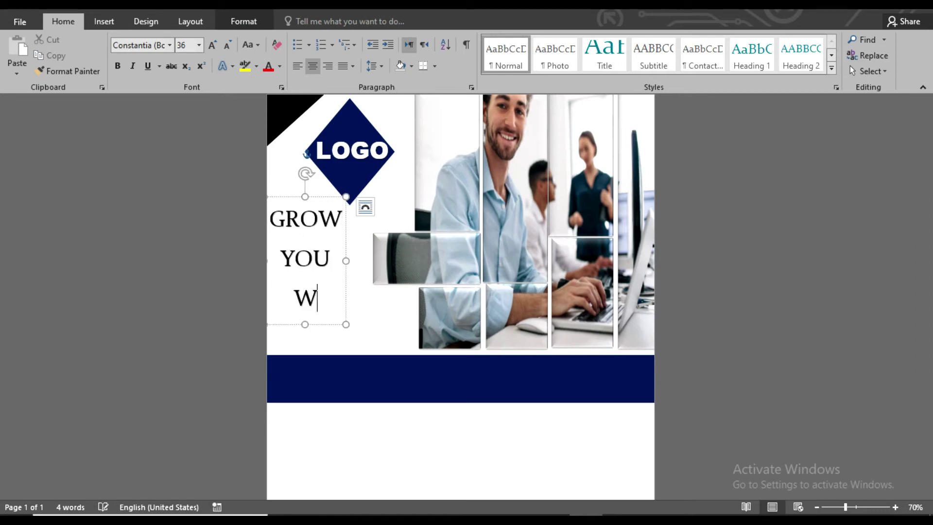
pyautogui.write('ESS')
pyautogui.hotkey('ctrl', 'a')
pyautogui.click(374, 66)
pyautogui.click(420, 215)
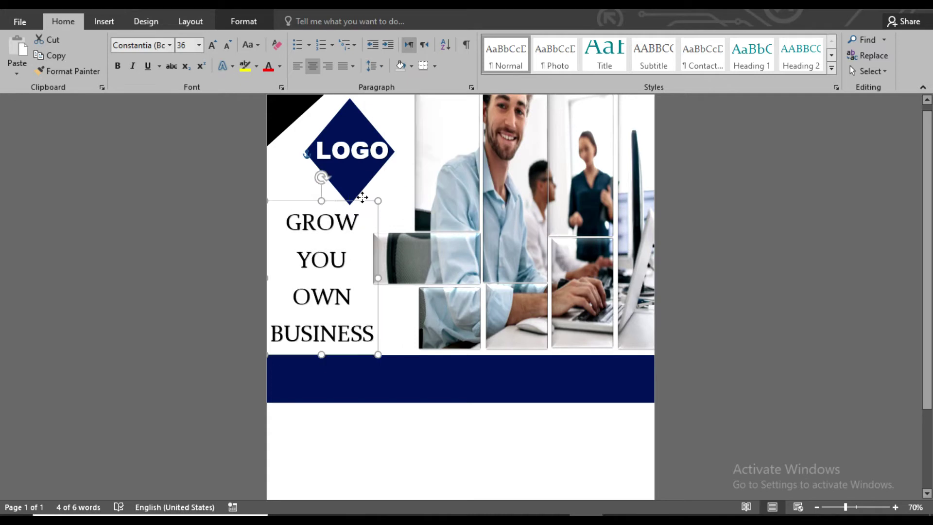
pyautogui.click(169, 45)
# - Set the headline in 36-point red Impact and position it below the logo
pyautogui.click(134, 225)
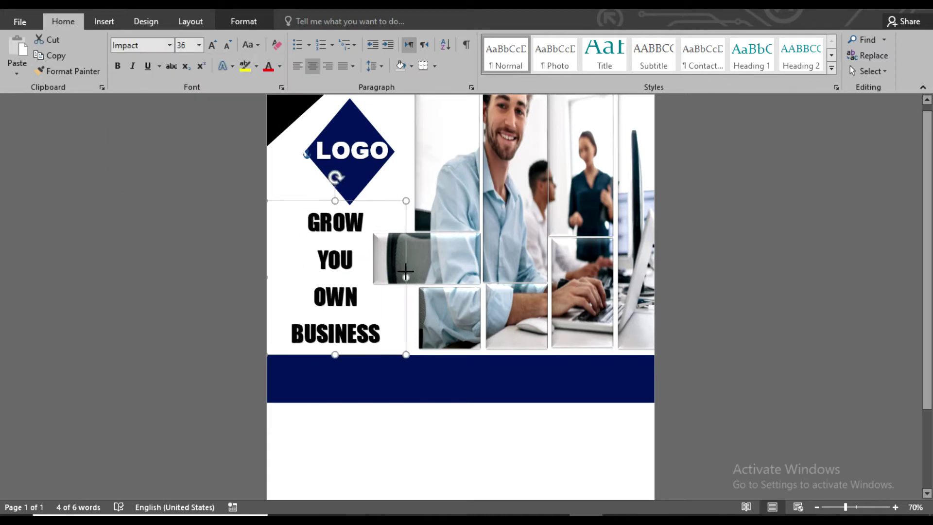
pyautogui.hotkey('ctrl', 'shift', '.')
pyautogui.click(364, 342)
pyautogui.moveTo(365, 342); pyautogui.dragTo(301, 252)
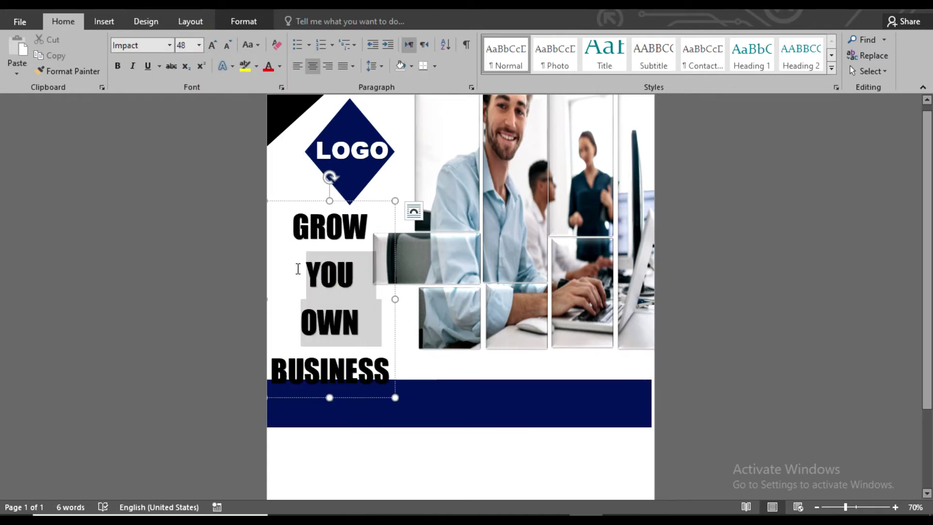
pyautogui.moveTo(336, 202); pyautogui.dragTo(371, 210)
pyautogui.hotkey('ctrl', 'shift', ',')
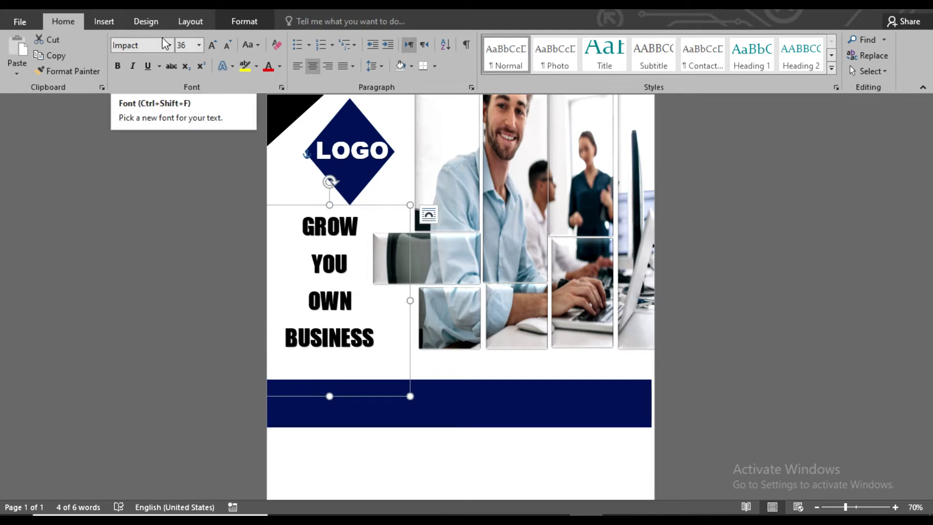
pyautogui.click(243, 20)
pyautogui.click(533, 39)
pyautogui.click(533, 164)
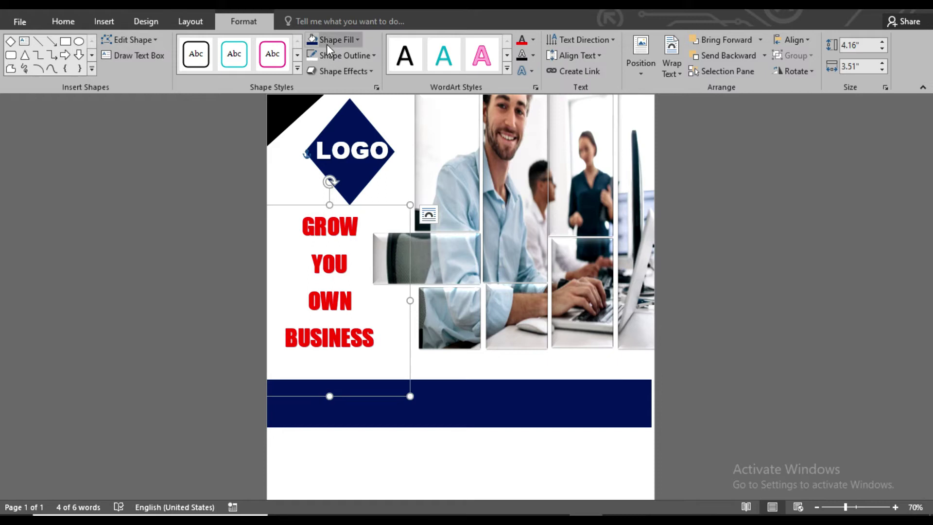
# - Draw a black rectangle behind the word BUSINESS
pyautogui.click(104, 21)
pyautogui.click(187, 54)
pyautogui.click(264, 103)
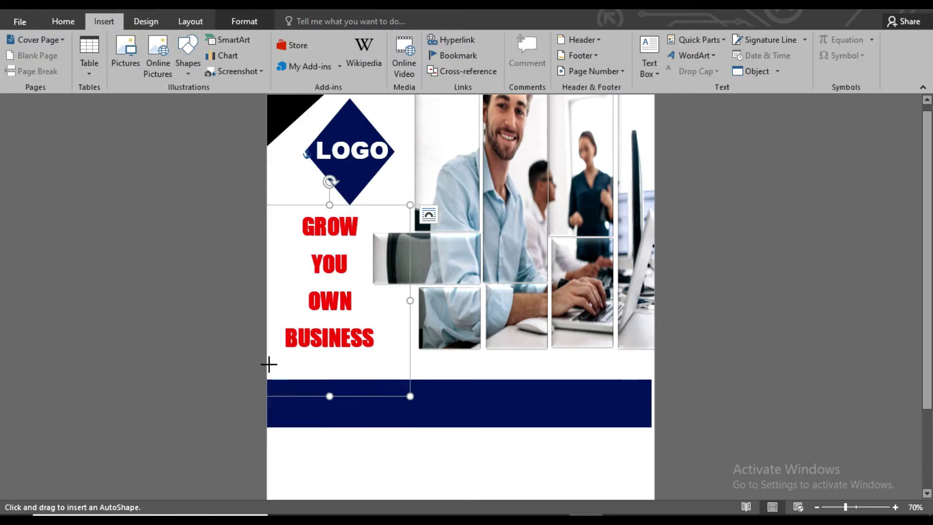
pyautogui.moveTo(332, 353); pyautogui.dragTo(395, 360)
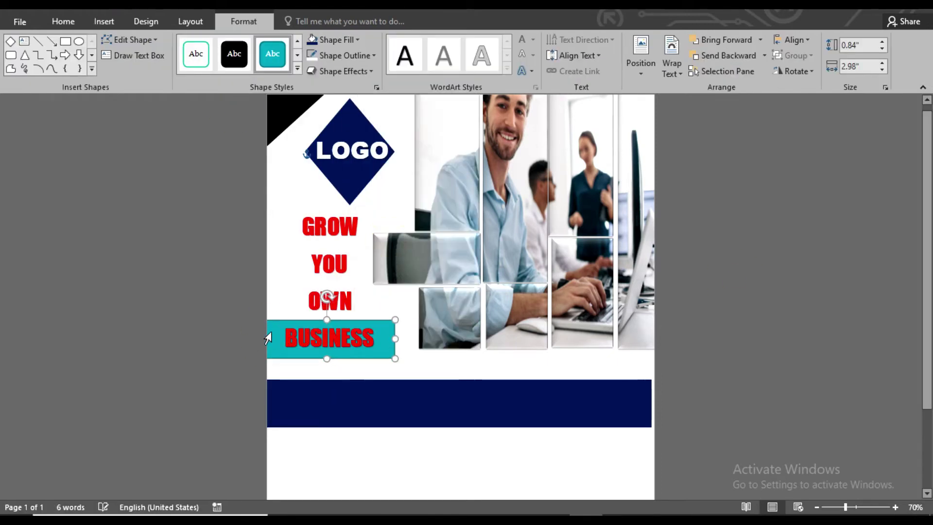
pyautogui.click(233, 54)
pyautogui.click(756, 343)
pyautogui.scroll(-2, 756, 343)
pyautogui.click(590, 302)
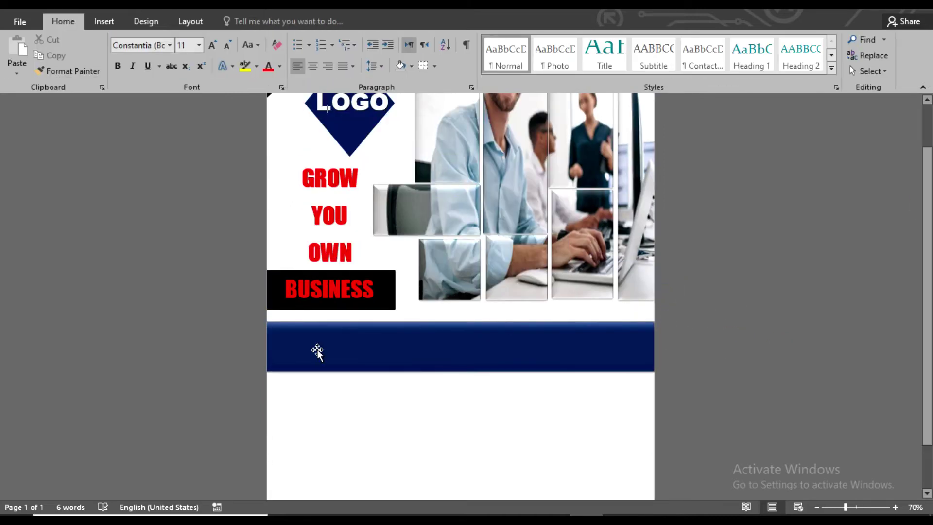
# - Add 'BUSINESS NAME' WordArt on the navy band in white Impact
pyautogui.click(116, 24)
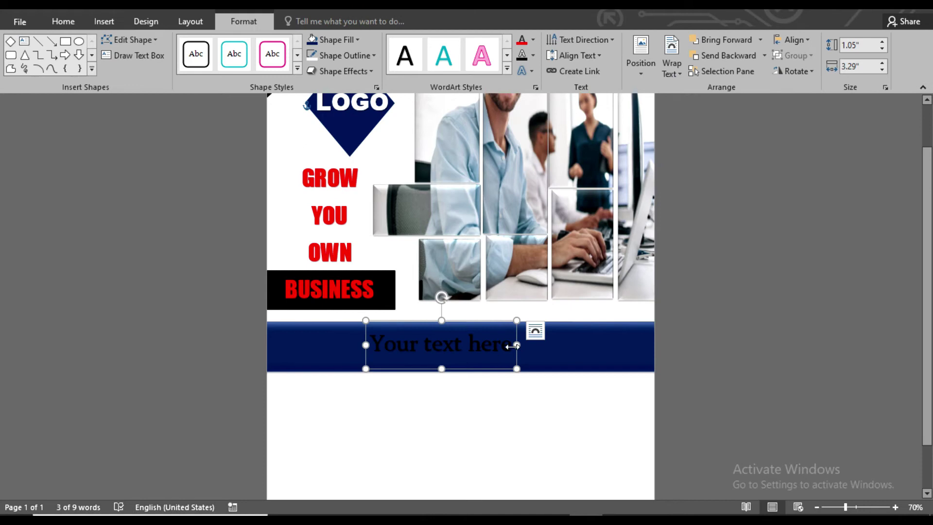
pyautogui.write('BUSINESS NAME')
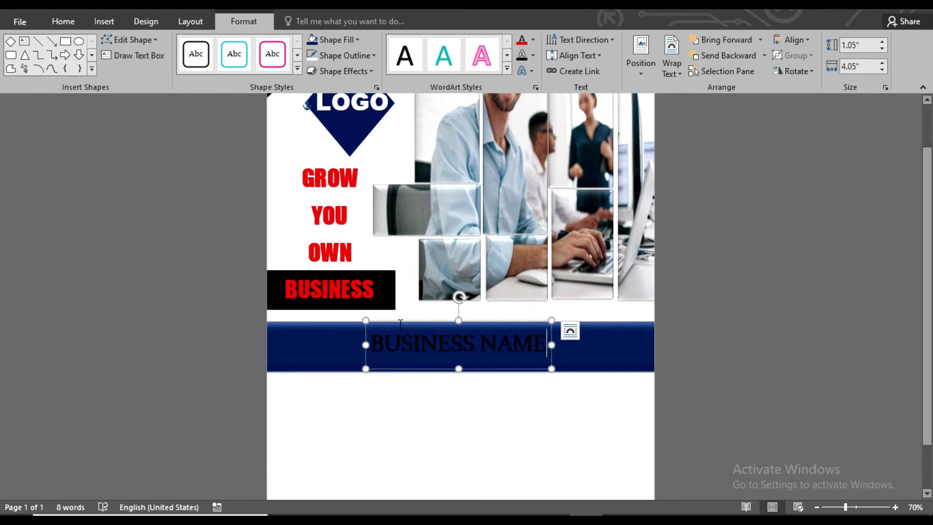
pyautogui.hotkey('ctrl', 'a')
pyautogui.click(532, 40)
pyautogui.click(526, 88)
pyautogui.click(63, 21)
pyautogui.click(169, 44)
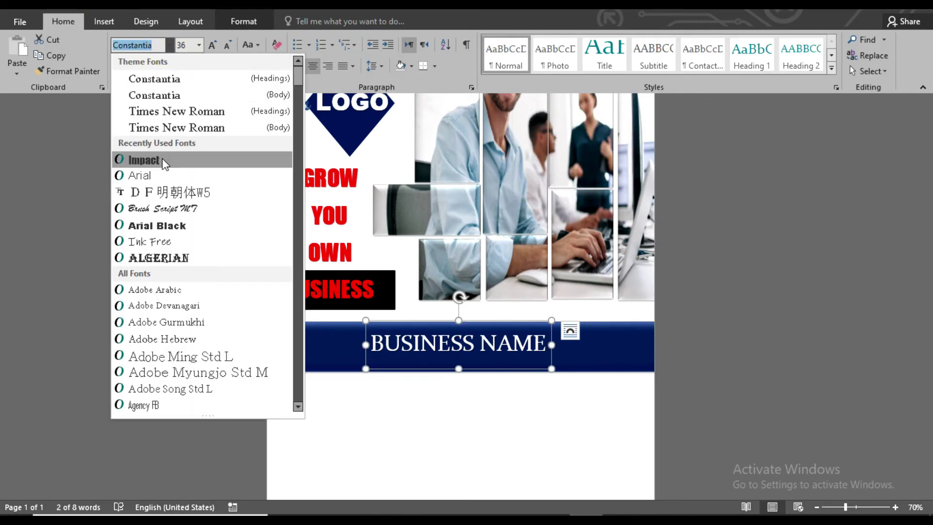
pyautogui.click(164, 163)
# - Insert spaces between the letters of BUSINESS NAME to spread it across the band
pyautogui.press('space')
pyautogui.press('Right')
pyautogui.press('space')
pyautogui.press('Right')
pyautogui.press('space')
pyautogui.click(505, 344)
pyautogui.click(524, 345)
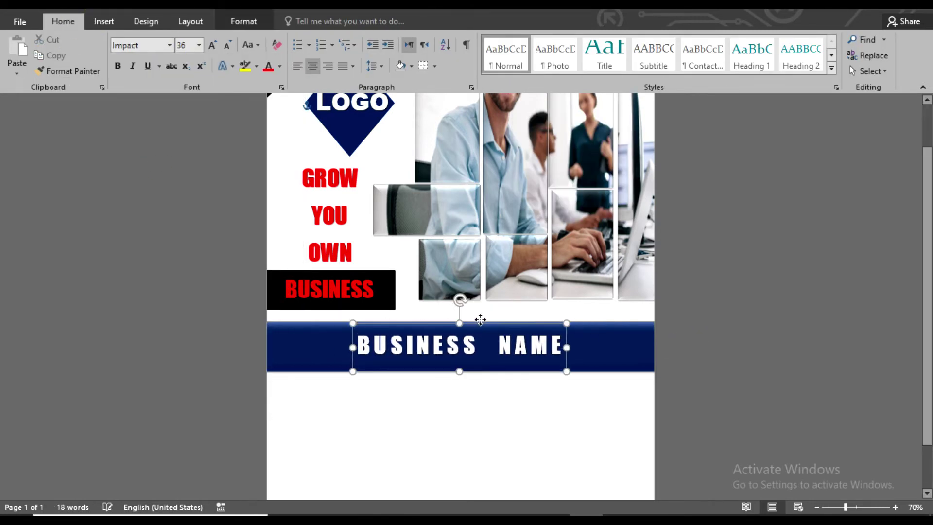
pyautogui.click(340, 413)
pyautogui.scroll(-2, 340, 413)
# - Draw a dark blue rectangle panel below the right half of the banner
pyautogui.click(103, 21)
pyautogui.click(188, 46)
pyautogui.click(185, 165)
pyautogui.moveTo(442, 304); pyautogui.dragTo(654, 491)
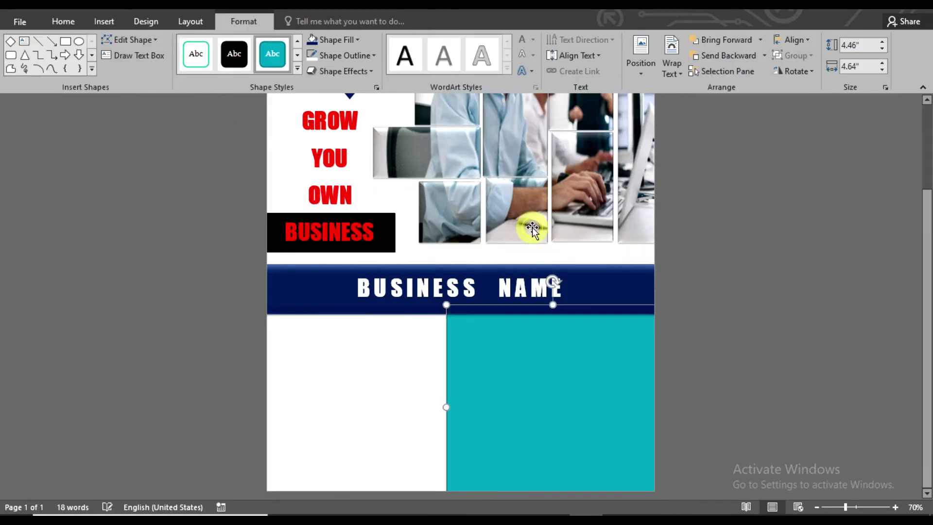
pyautogui.click(354, 40)
pyautogui.click(335, 111)
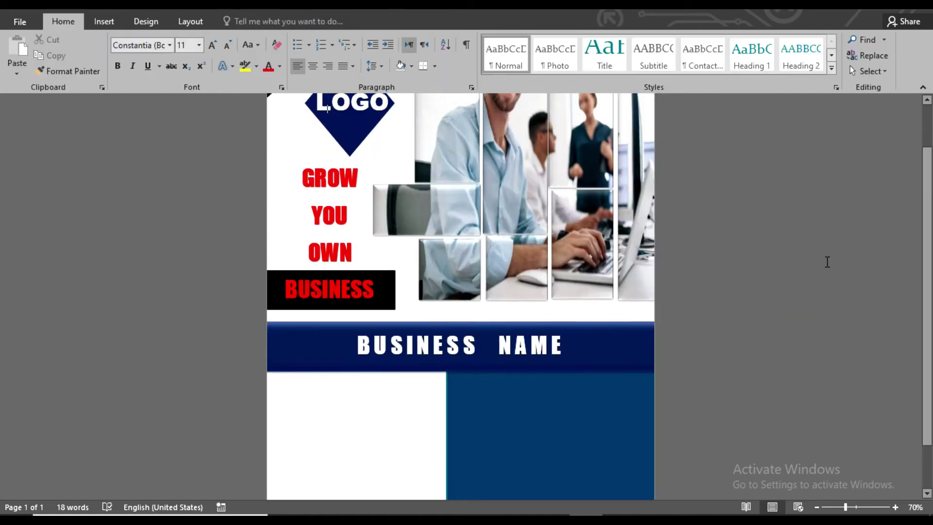
# - Insert the contact icons picture and set it to float in front of text
pyautogui.click(128, 63)
pyautogui.click(51, 200)
pyautogui.doubleClick(145, 89)
pyautogui.click(637, 58)
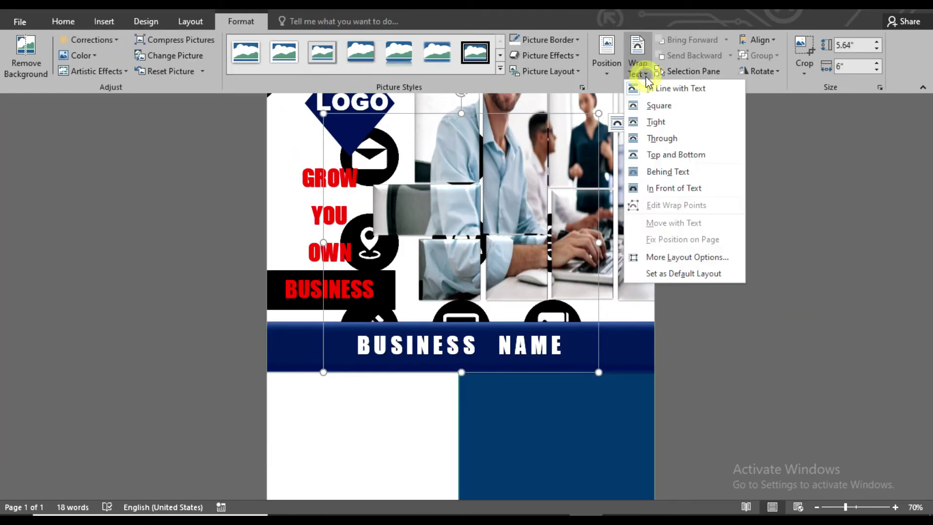
pyautogui.click(670, 185)
# - Crop the picture to one icon column, shrink it, and place it on the blue panel
pyautogui.click(803, 53)
pyautogui.moveTo(323, 242)
pyautogui.mouseDown()
pyautogui.moveTo(513, 254)
pyautogui.moveTo(464, 388)
pyautogui.mouseUp()
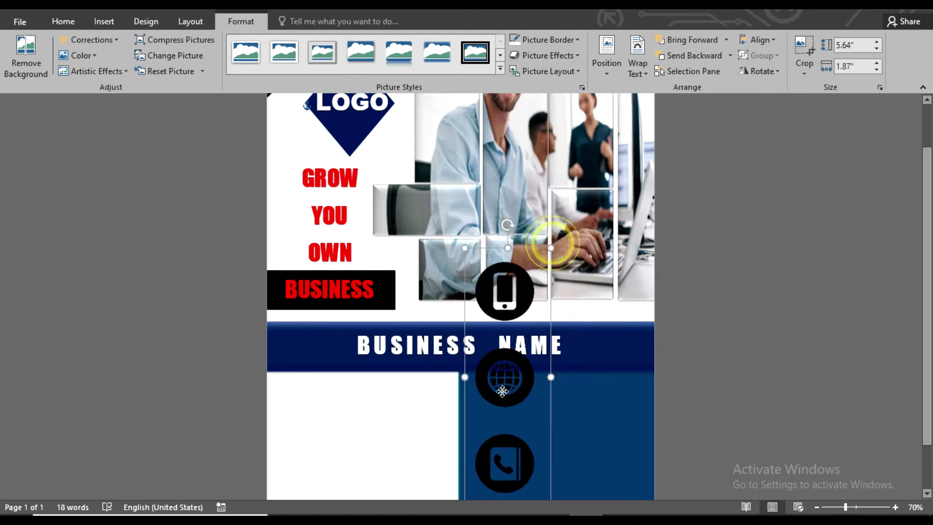
pyautogui.scroll(-2, 552, 474)
pyautogui.moveTo(552, 475); pyautogui.dragTo(512, 375)
pyautogui.moveTo(491, 342); pyautogui.dragTo(490, 447)
pyautogui.scroll(2, 491, 447)
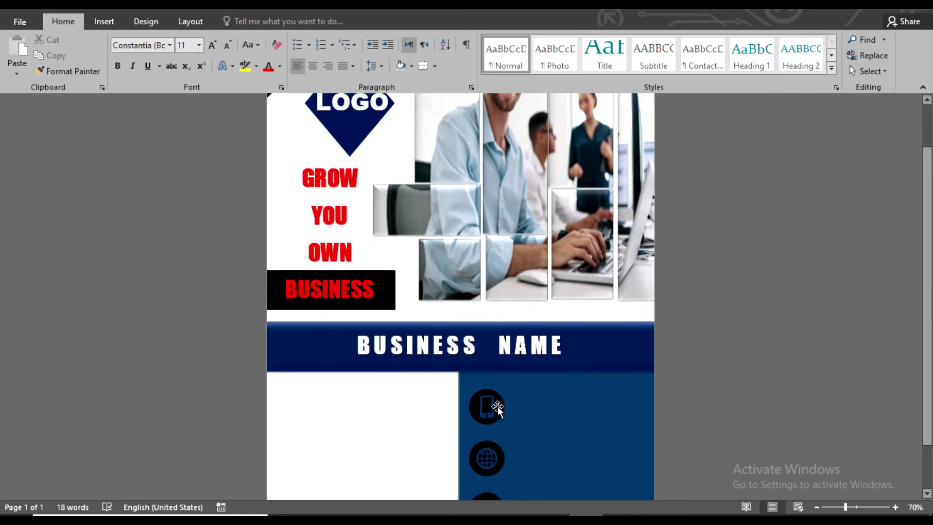
# - Recolour the icon column picture orange
pyautogui.click(493, 408)
pyautogui.click(81, 55)
pyautogui.click(236, 324)
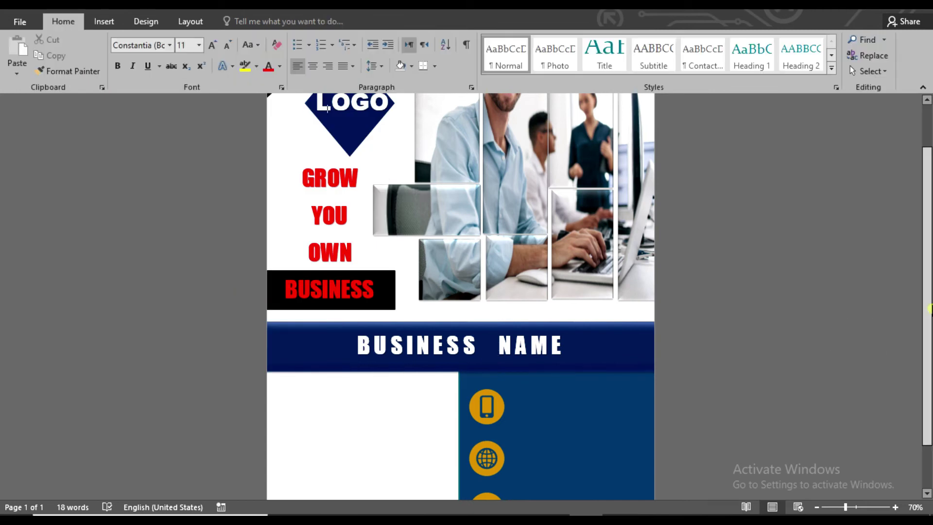
pyautogui.scroll(-2, 462, 291)
pyautogui.click(104, 21)
# - Add a white-text box beside the phone icon containing the two sample phone numbers
pyautogui.click(645, 57)
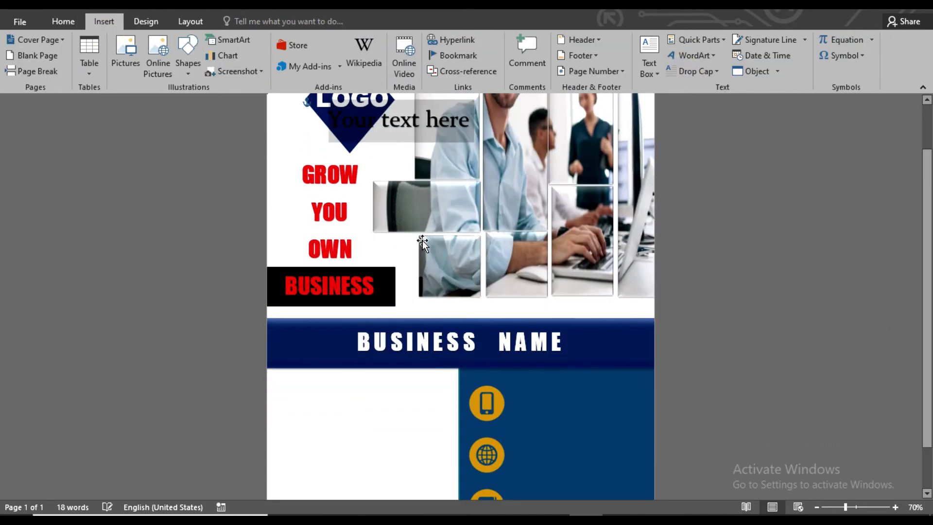
pyautogui.moveTo(422, 240); pyautogui.dragTo(501, 382)
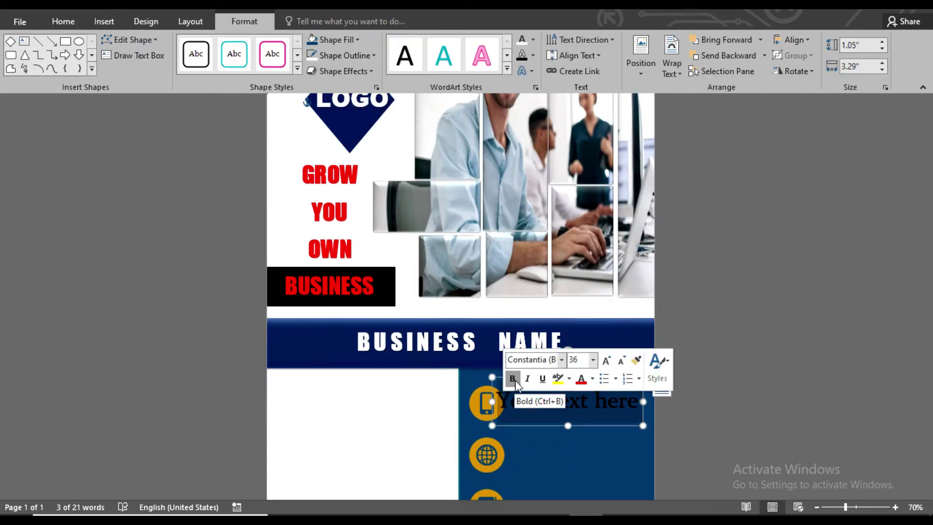
pyautogui.write('000-12342302-2')
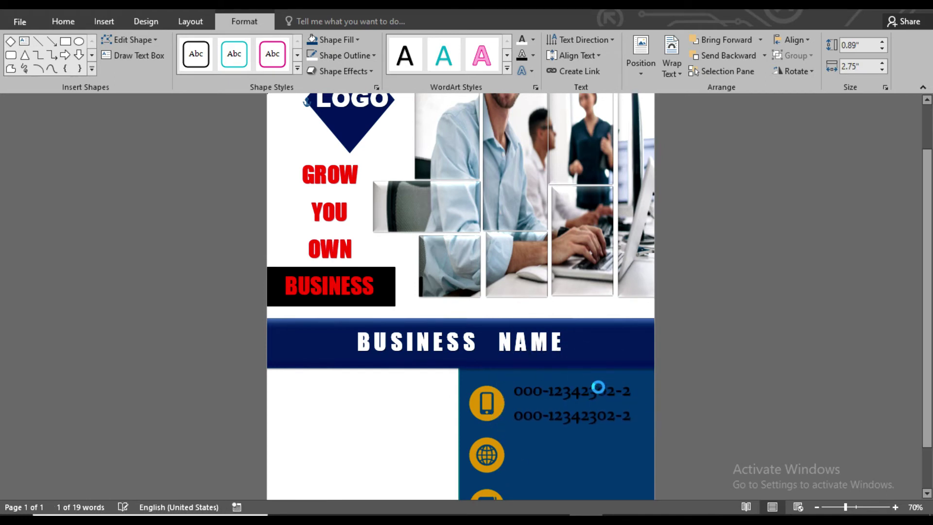
pyautogui.click(533, 39)
pyautogui.click(517, 86)
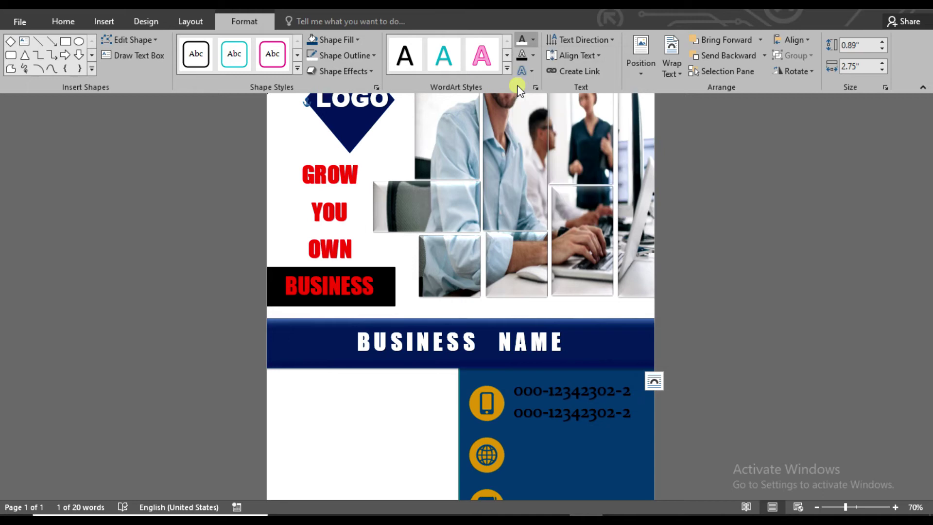
pyautogui.doubleClick(598, 407)
pyautogui.scroll(-2, 553, 436)
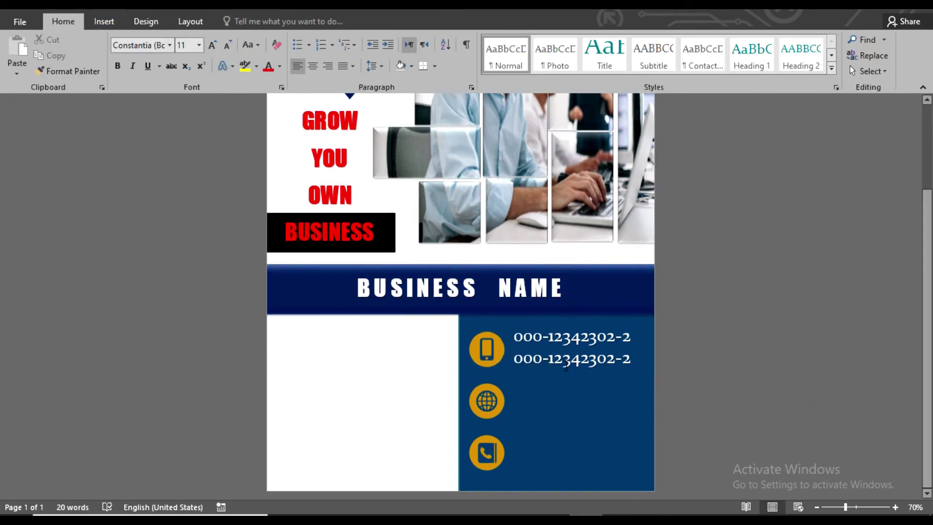
pyautogui.click(587, 340)
pyautogui.tripleClick(620, 409)
pyautogui.write('www.')
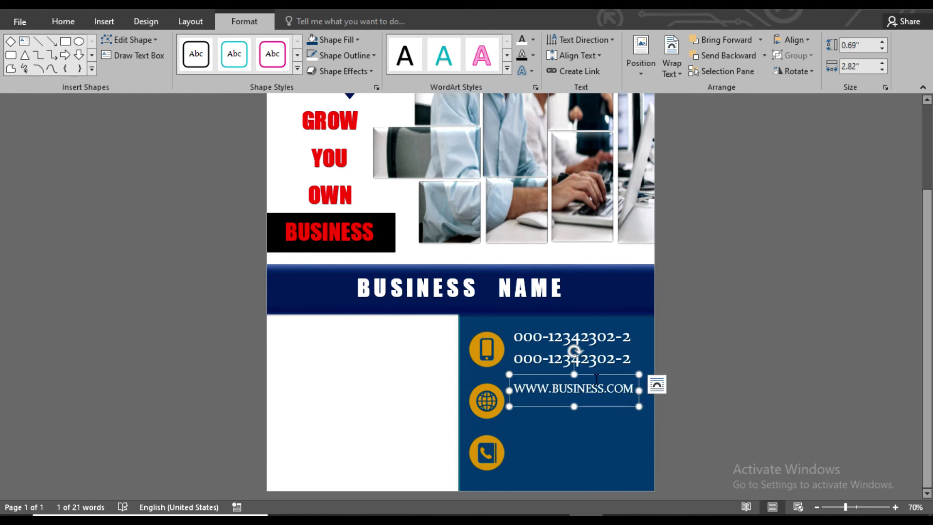
# - Enter another sample phone number in the lowest contact box
pyautogui.click(616, 391)
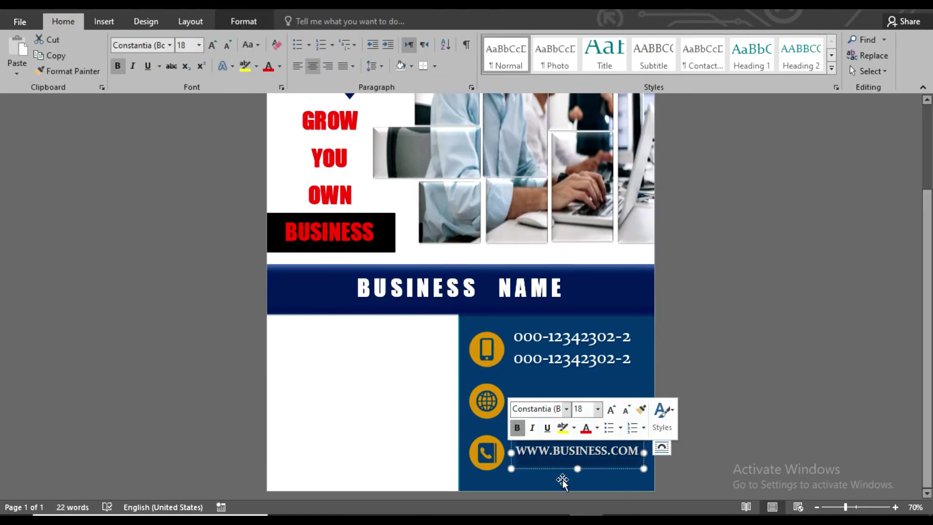
pyautogui.write('292294')
pyautogui.click(679, 377)
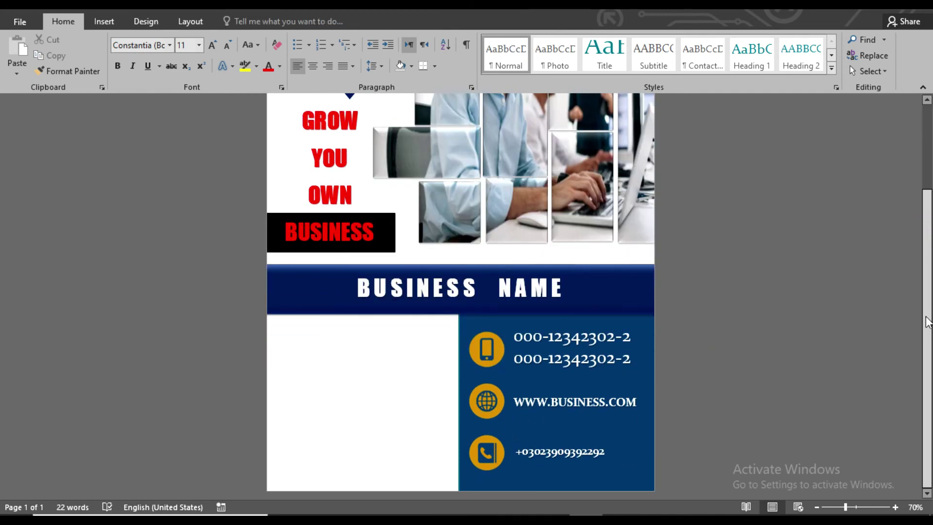
pyautogui.scroll(3, 913, 203)
pyautogui.scroll(-3, 913, 203)
pyautogui.click(104, 22)
# - Draw a rounded-rectangle ABOUT US pill below the BUSINESS NAME band
pyautogui.click(430, 288)
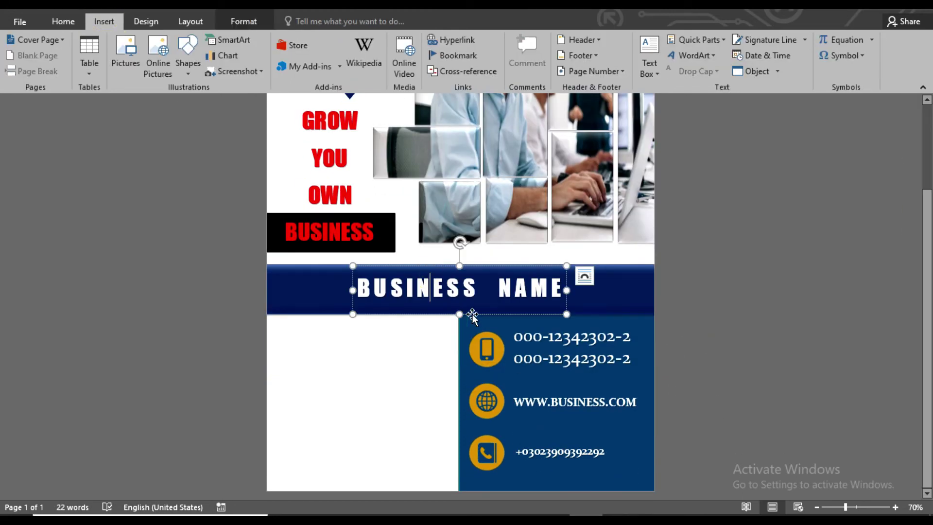
pyautogui.write('BU')
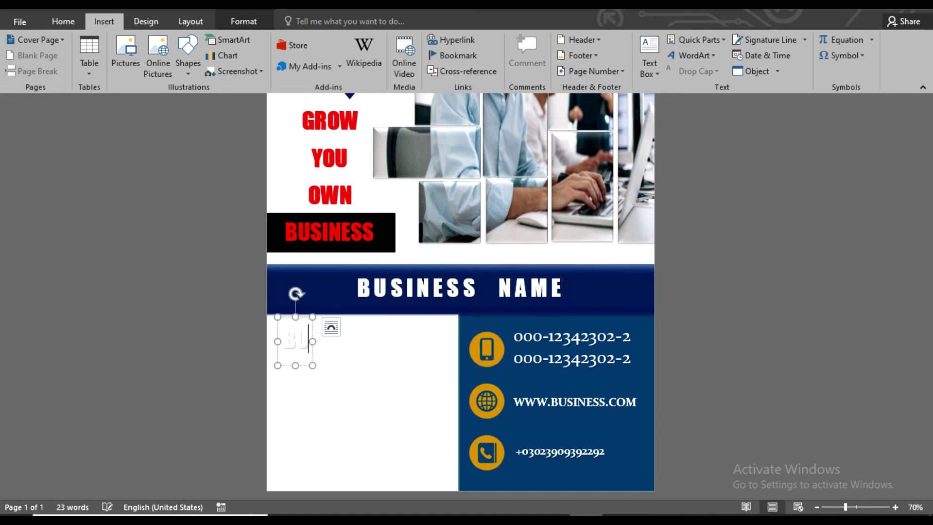
pyautogui.click(188, 54)
pyautogui.click(196, 172)
pyautogui.moveTo(294, 327); pyautogui.dragTo(419, 372)
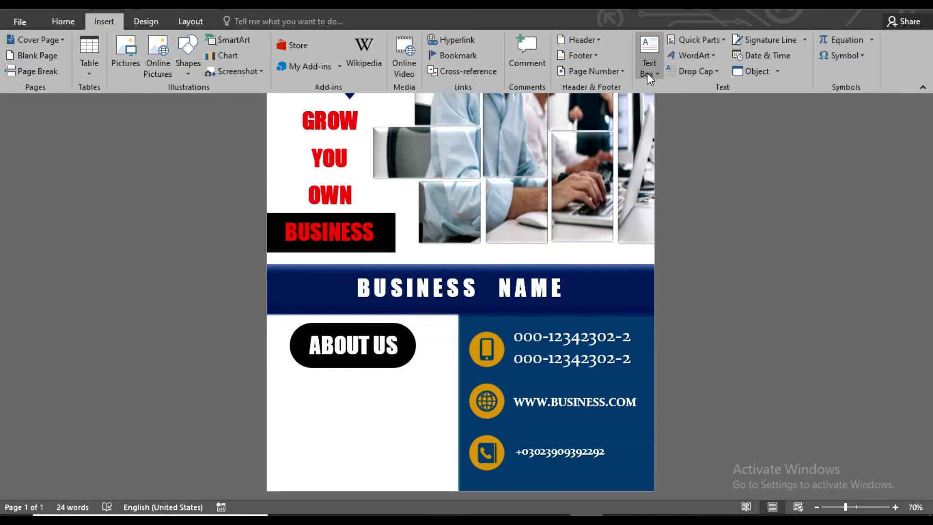
# - Add a text box under the pill with =lorem(1) placeholder text, no fill, no outline
pyautogui.click(649, 73)
pyautogui.click(673, 374)
pyautogui.moveTo(283, 380); pyautogui.dragTo(439, 478)
pyautogui.press('Return')
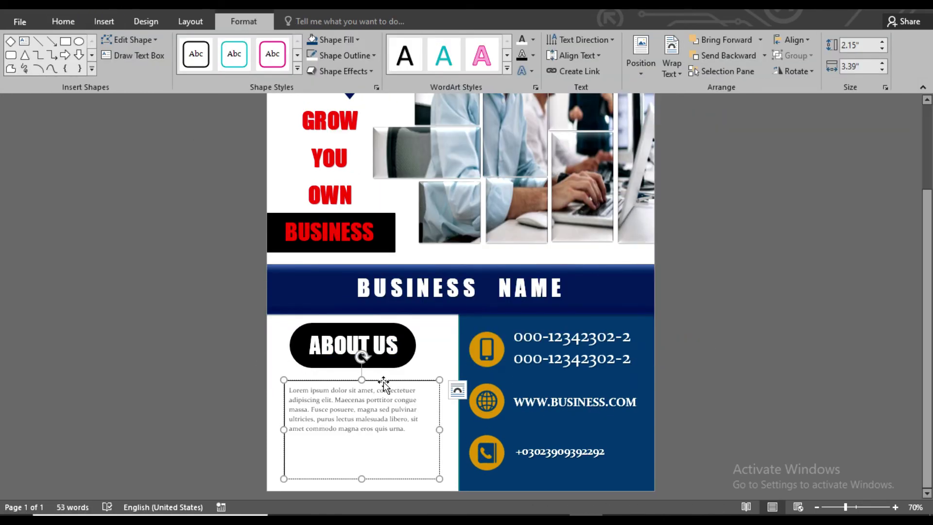
pyautogui.click(336, 40)
pyautogui.click(340, 55)
pyautogui.click(345, 57)
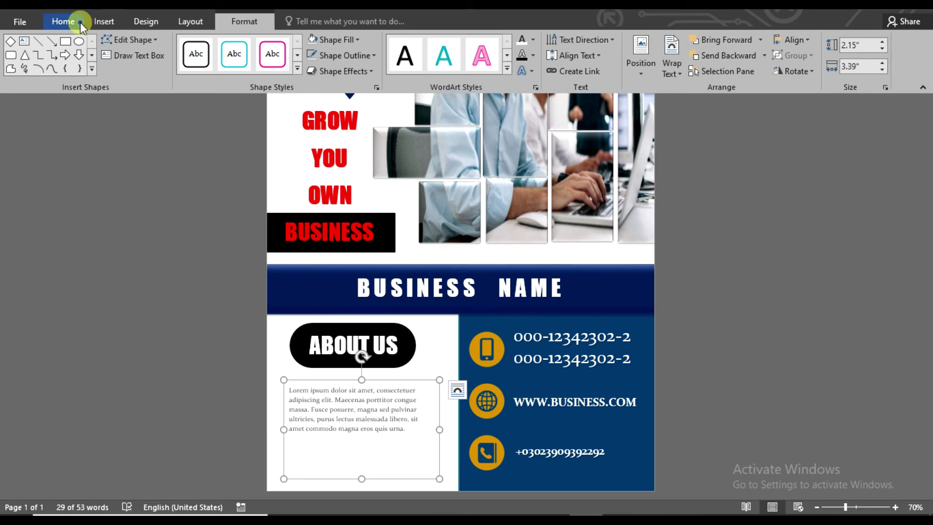
# - Centre the lorem paragraph, make it size 14 bold, and reposition the box
pyautogui.click(63, 22)
pyautogui.click(312, 67)
pyautogui.doubleClick(213, 45)
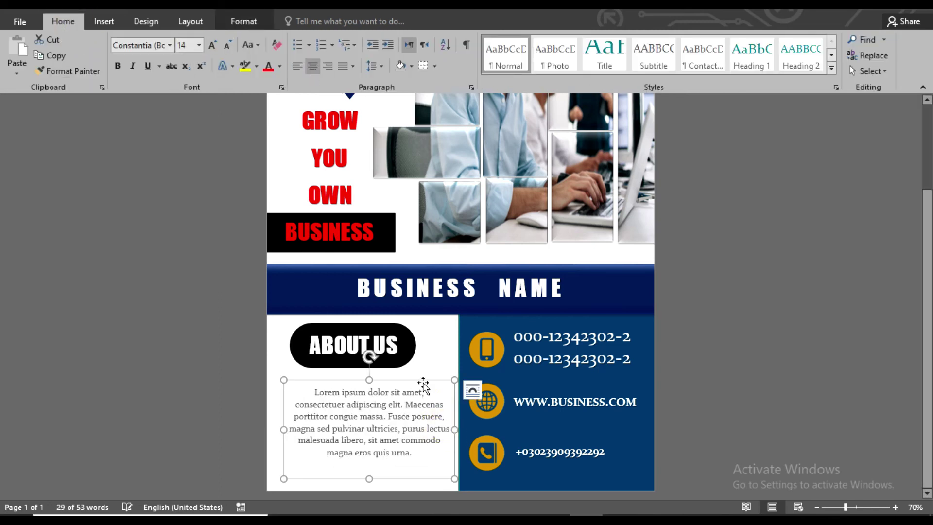
pyautogui.moveTo(422, 385); pyautogui.dragTo(410, 393)
pyautogui.click(117, 65)
# - Adjust the paragraph box's fill and text colours and nudge it into place
pyautogui.click(244, 21)
pyautogui.click(356, 40)
pyautogui.click(533, 39)
pyautogui.click(387, 389)
pyautogui.moveTo(388, 393); pyautogui.dragTo(392, 386)
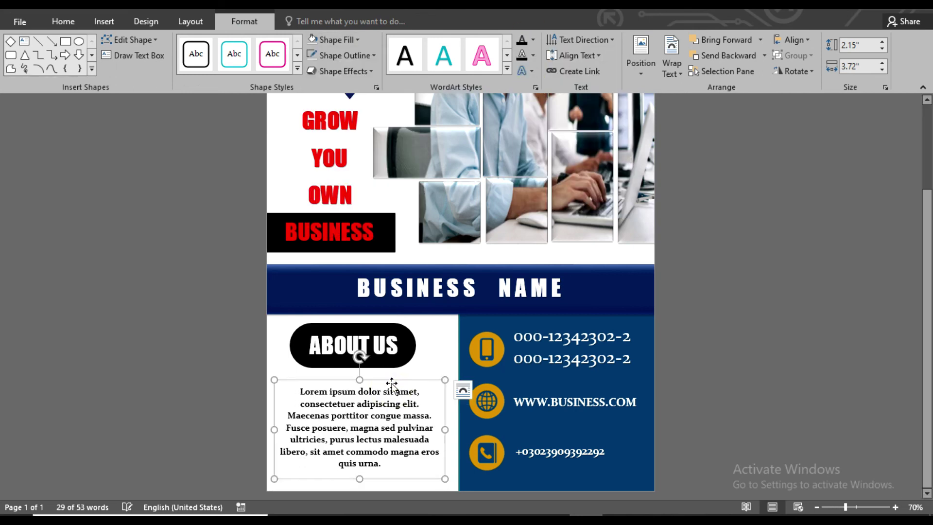
pyautogui.press('Escape')
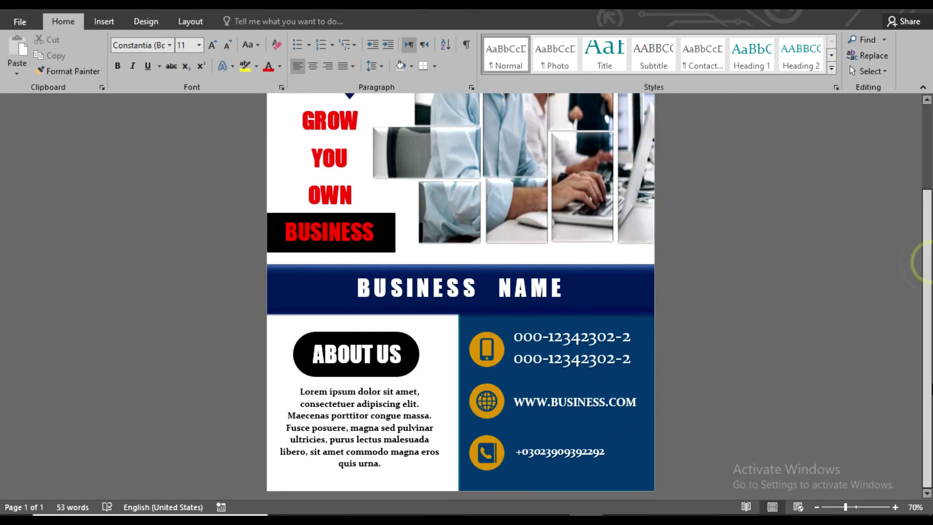
pyautogui.scroll(3, 486, 219)
pyautogui.click(508, 173)
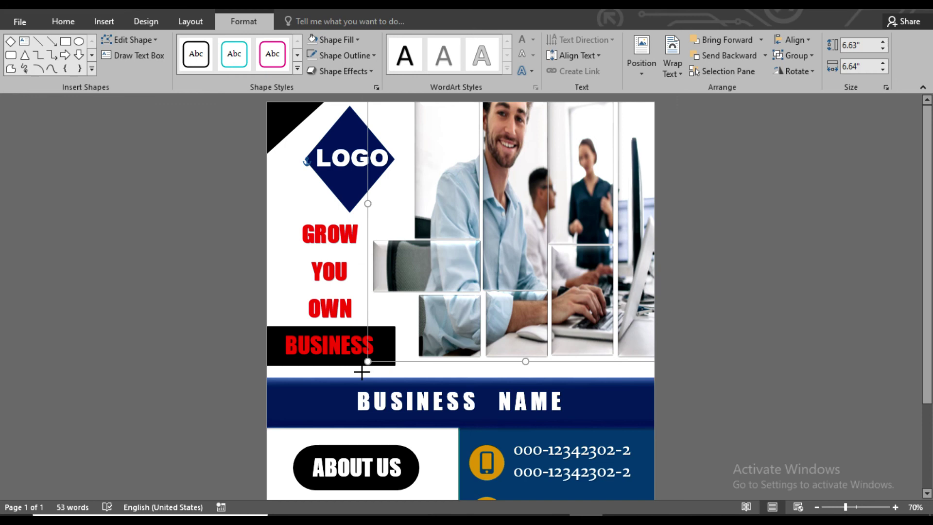
# - Drag the collage's bottom corner handle down until it meets the BUSINESS NAME band
pyautogui.moveTo(361, 372); pyautogui.dragTo(357, 377)
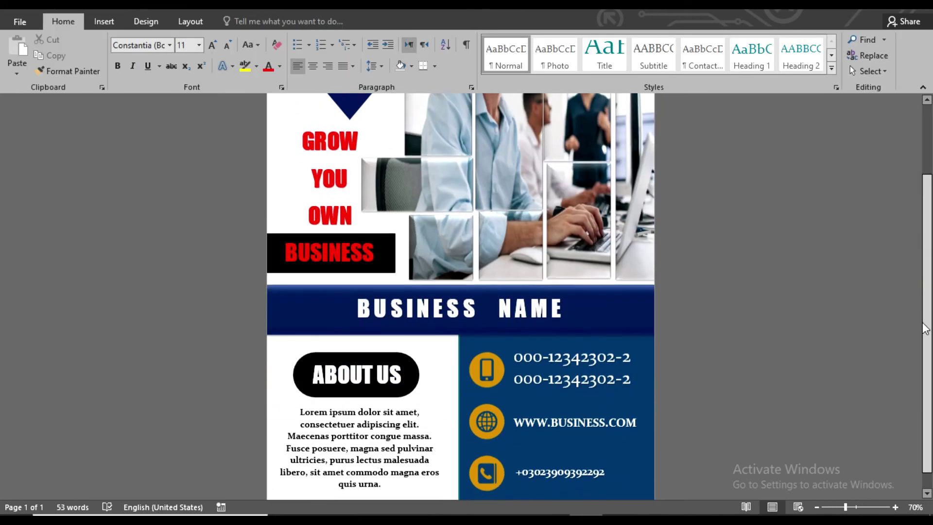